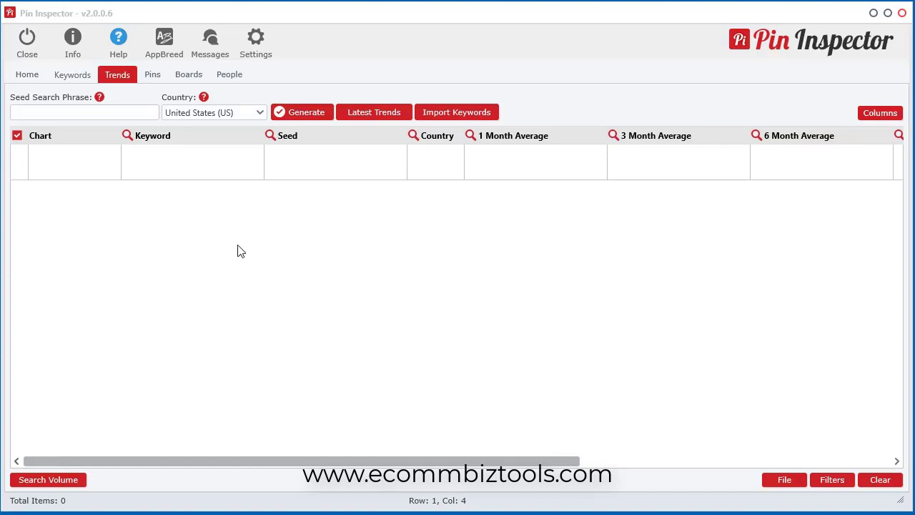
- Bring Pin Inspector forward and show the 427 keyword results for seed dog
click(118, 75)
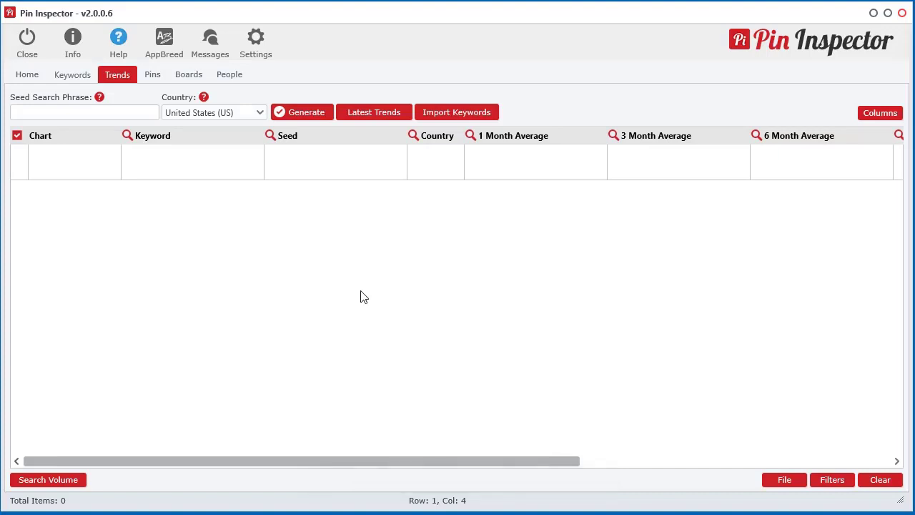
click(62, 78)
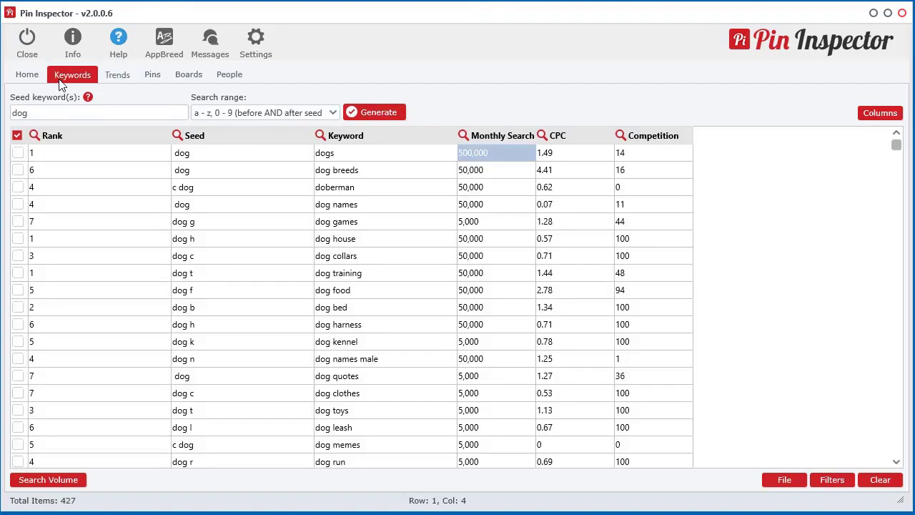
click(124, 79)
click(65, 79)
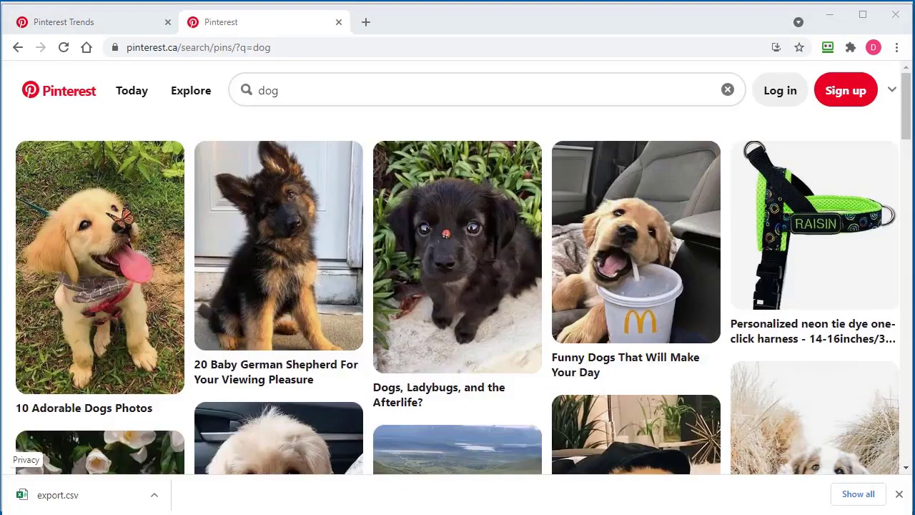
- Extend the Pinterest search to 'dog a' for autocomplete ideas, then return to Pinterest Trends
click(304, 95)
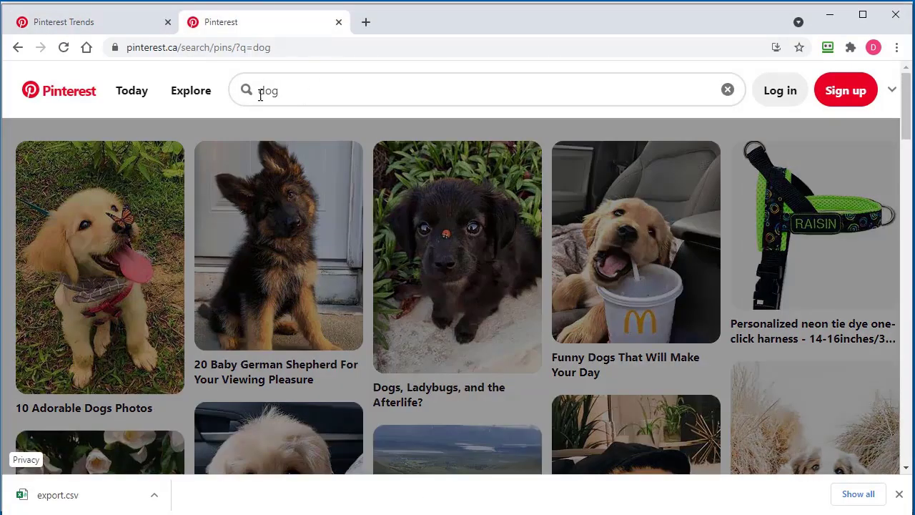
text(a)
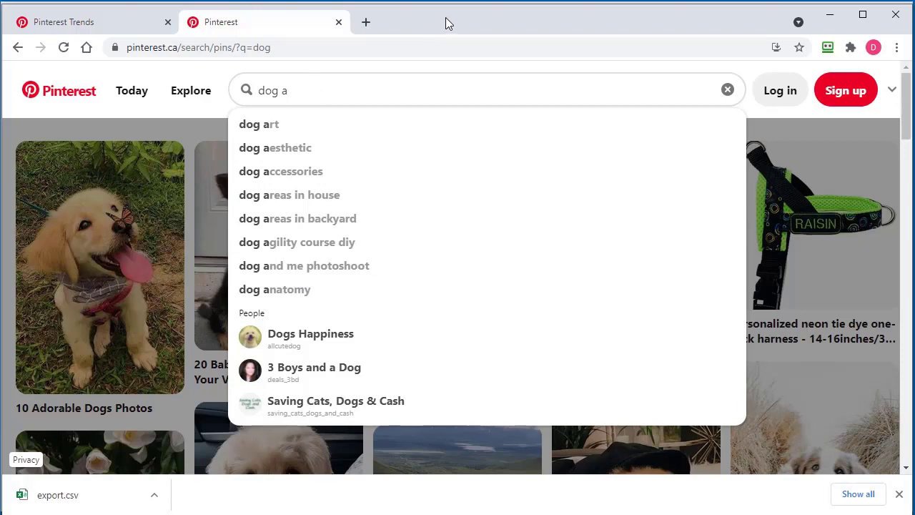
click(118, 27)
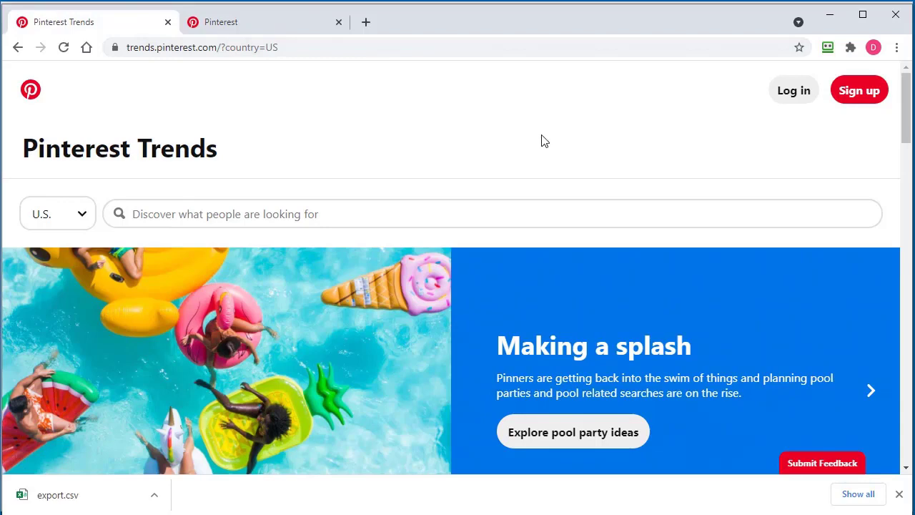
- Dismiss the downloads bar and browse the Trends home page's weekly top trends and category rows
click(899, 494)
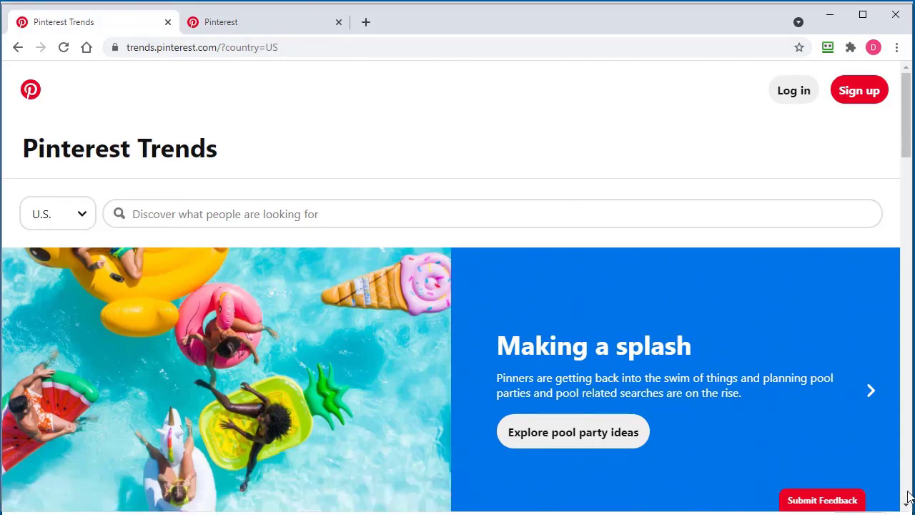
scroll(491, 321, down, 6)
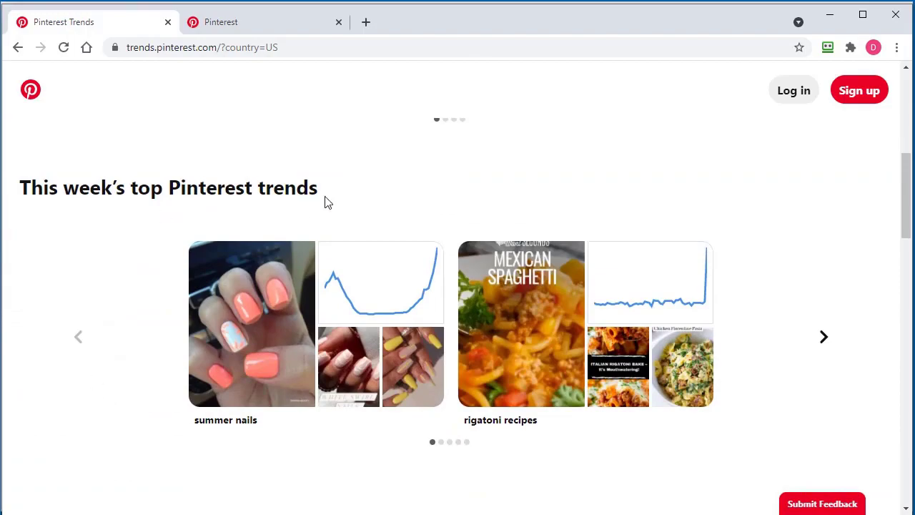
scroll(860, 367, down, 6)
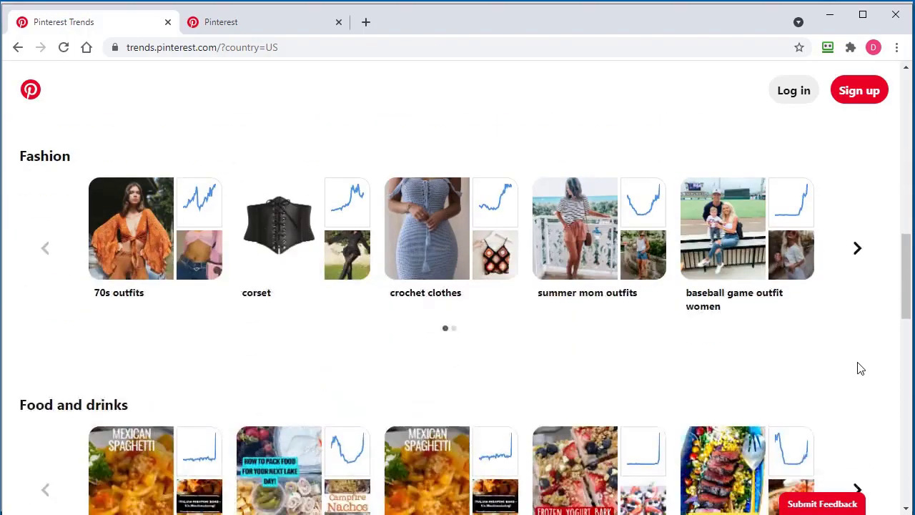
scroll(861, 368, down, 10)
scroll(861, 367, up, 7)
scroll(861, 368, up, 9)
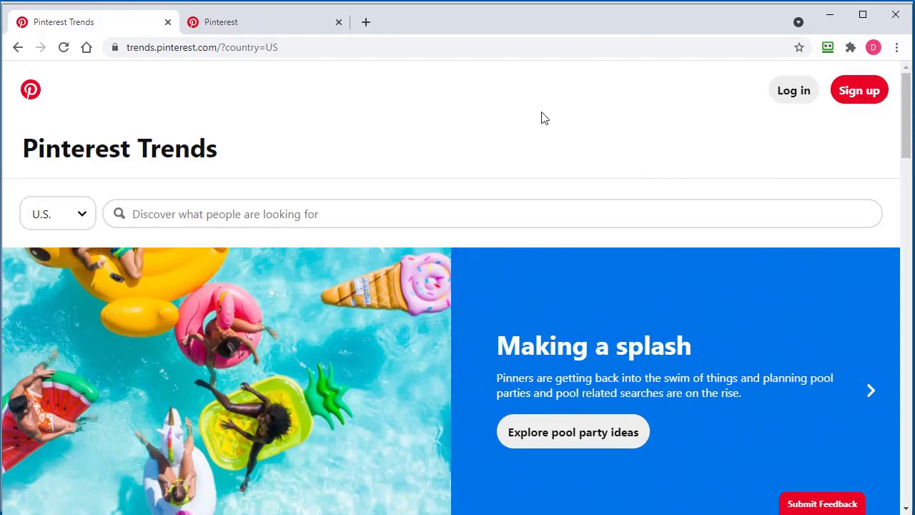
scroll(623, 360, down, 5)
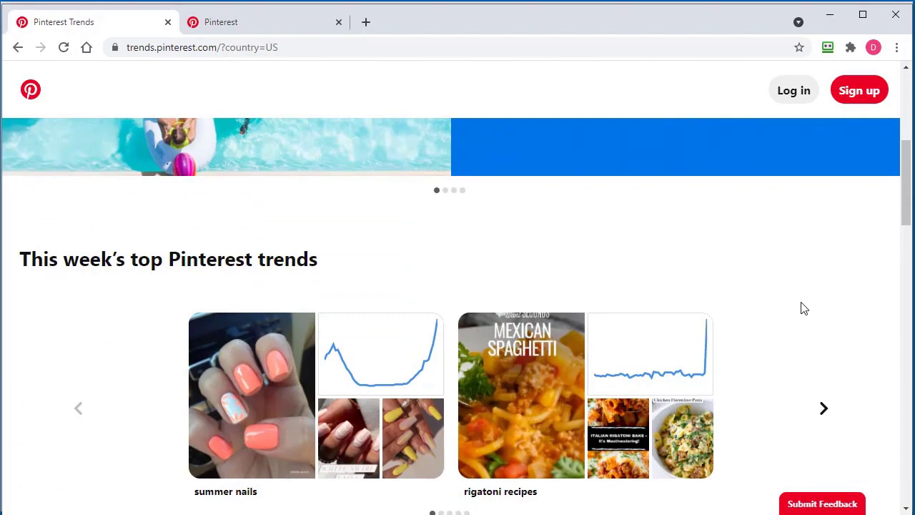
scroll(791, 308, up, 5)
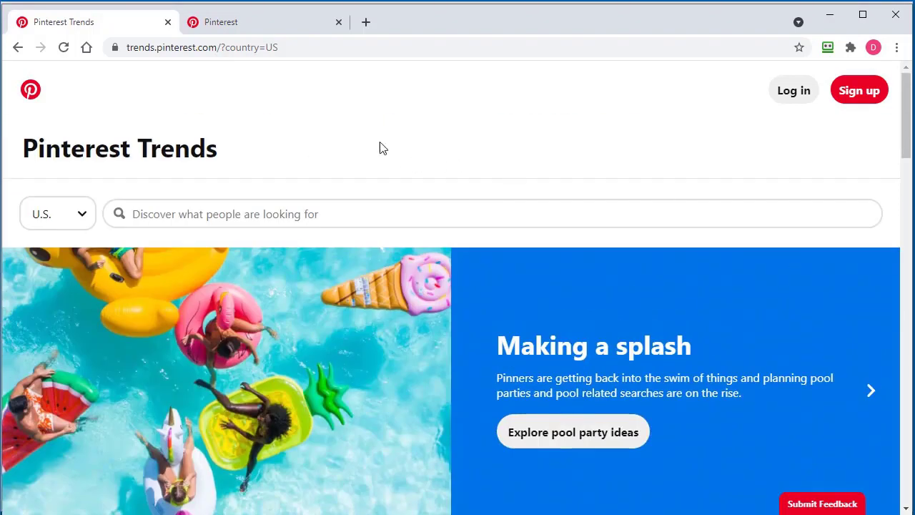
scroll(467, 196, down, 9)
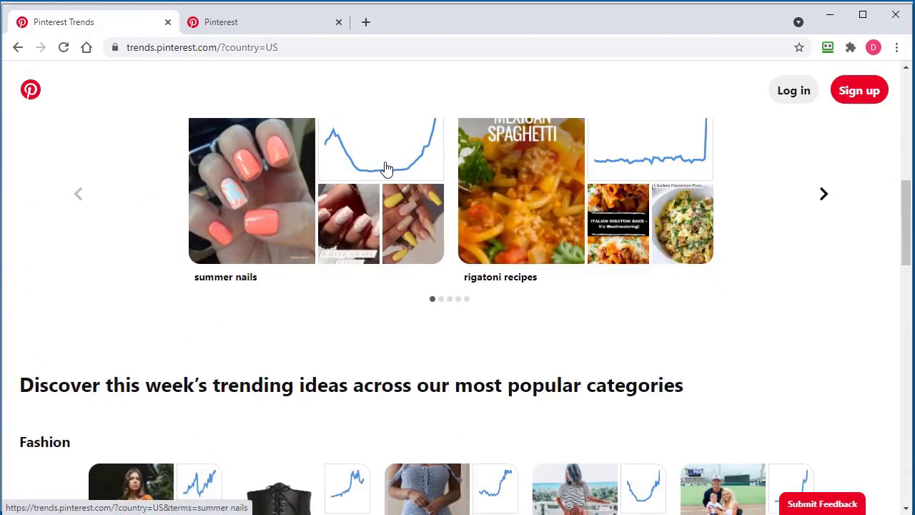
- Inspect the summer nails Searches over time chart, peaking at 62 in June 2020, then 100
click(386, 168)
scroll(521, 279, down, 2)
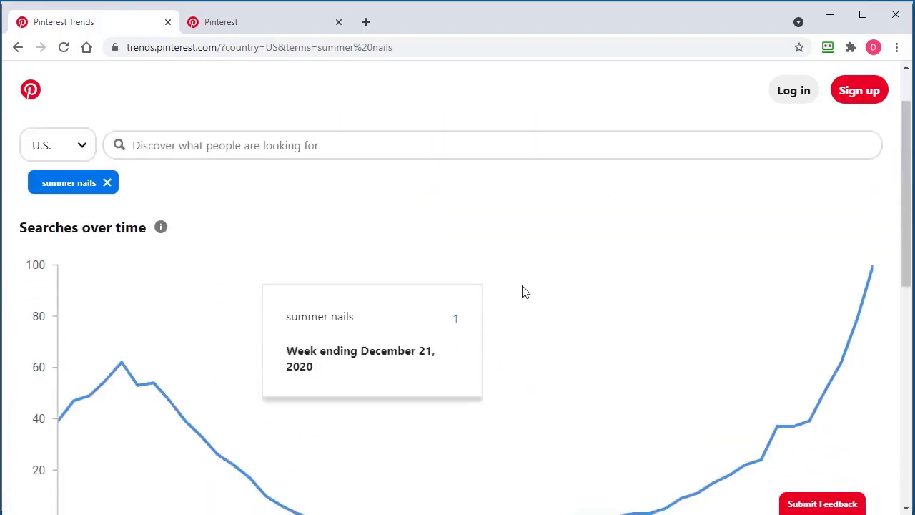
scroll(520, 279, down, 2)
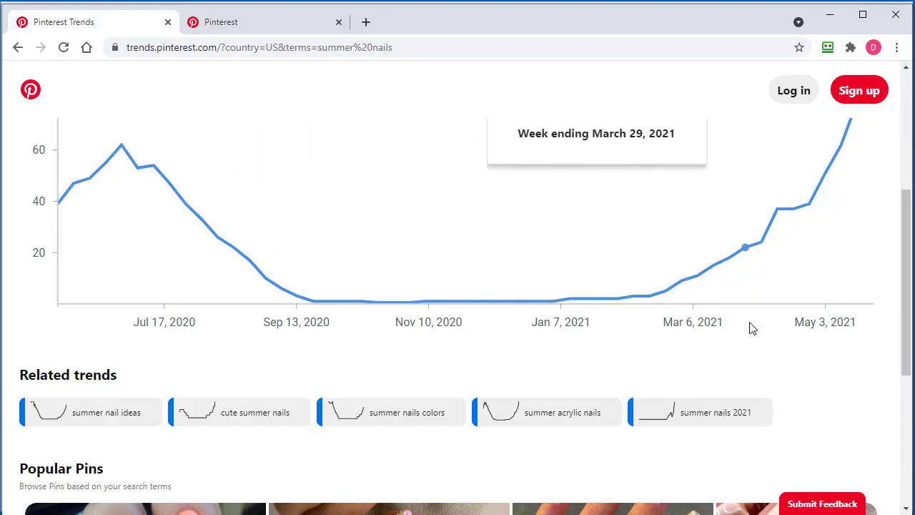
scroll(753, 328, up, 1)
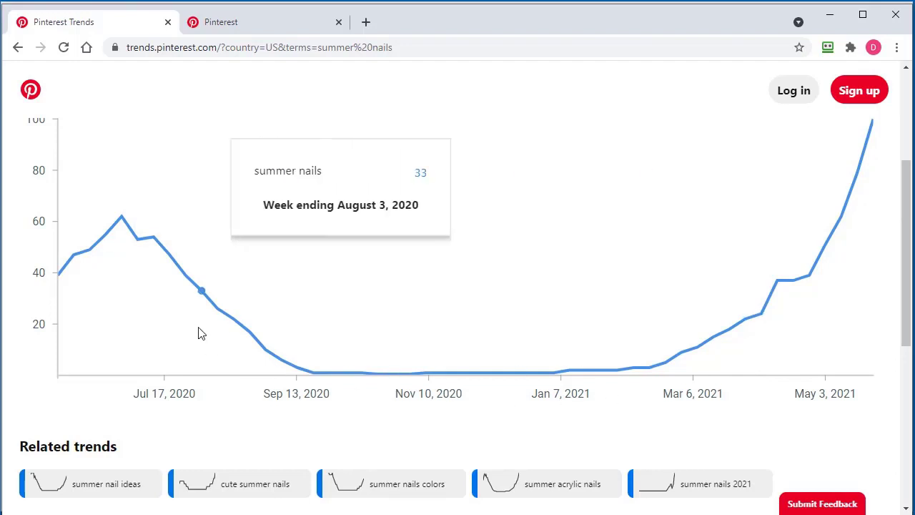
scroll(100, 329, up, 1)
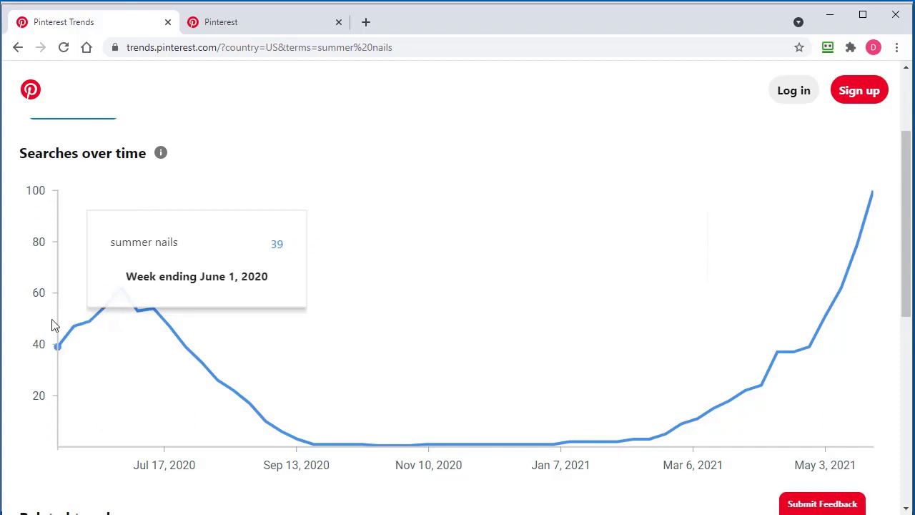
mouse_move(161, 158)
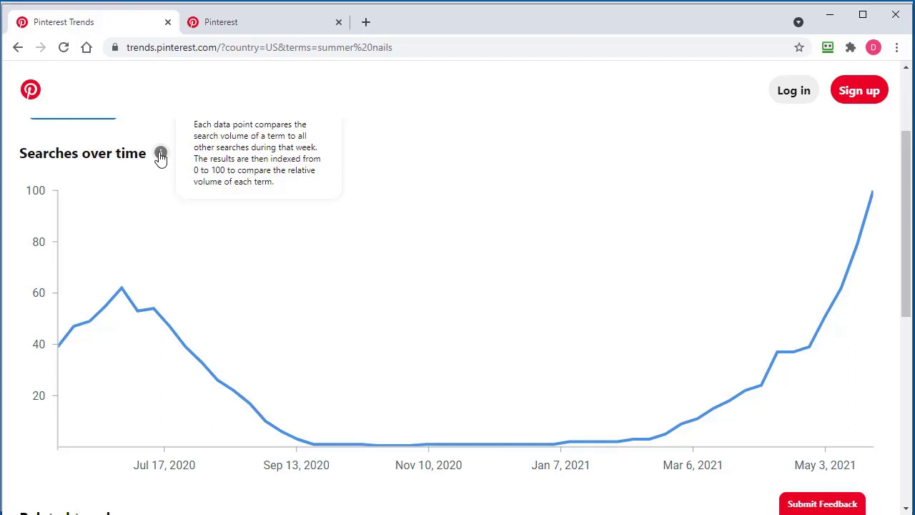
mouse_move(122, 291)
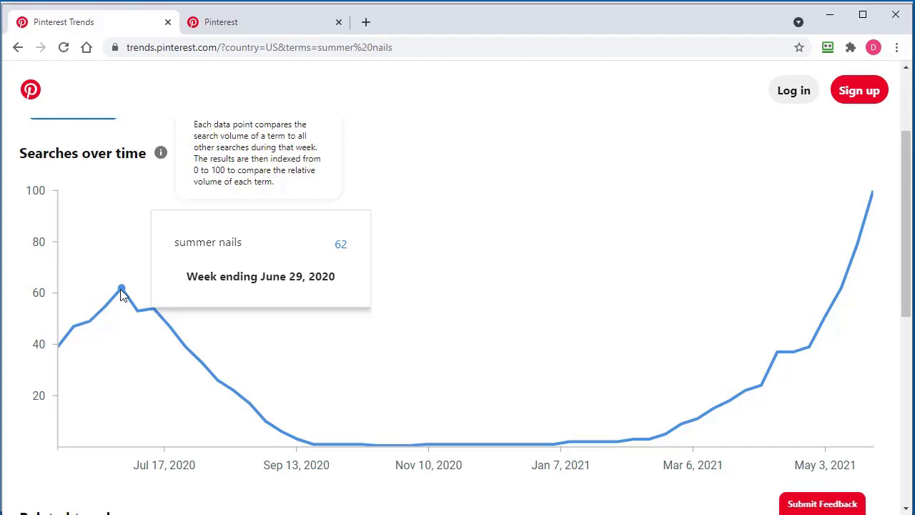
- In Pin Inspector, review the Keywords search range options, then return to the Trends view
click(829, 15)
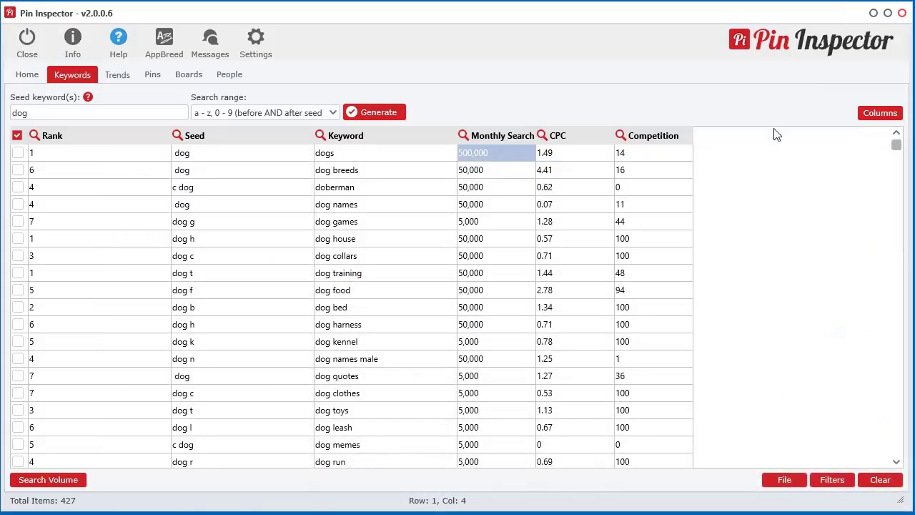
click(118, 76)
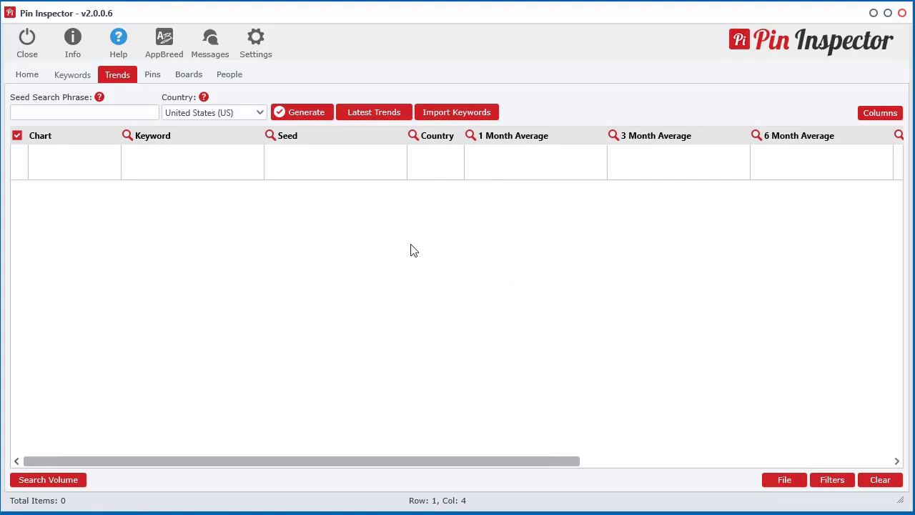
click(86, 112)
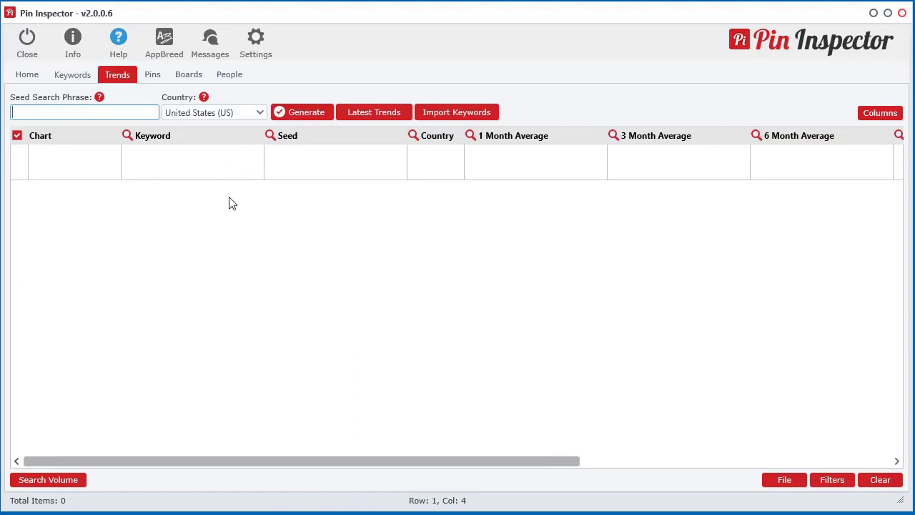
click(72, 75)
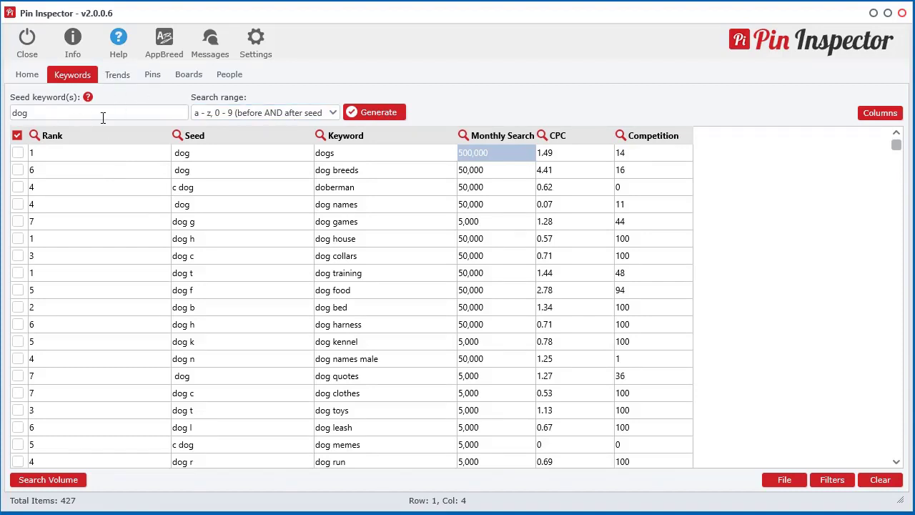
click(264, 116)
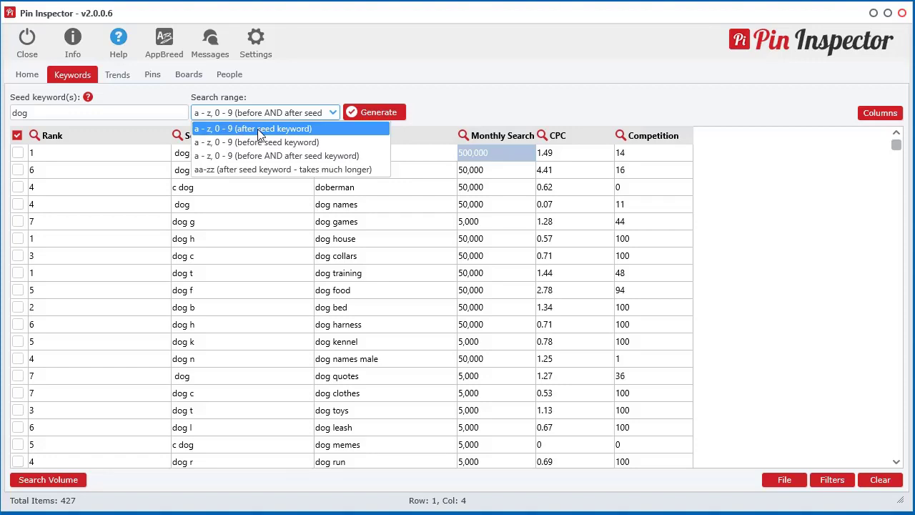
click(118, 77)
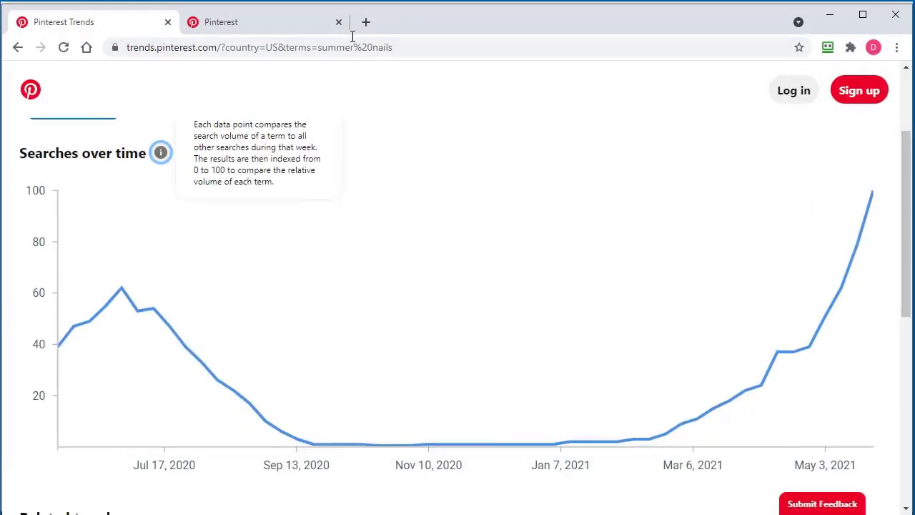
- Try 'dog b' and 'dog c' in the Pinterest search box to compare suggestions
click(282, 25)
click(325, 89)
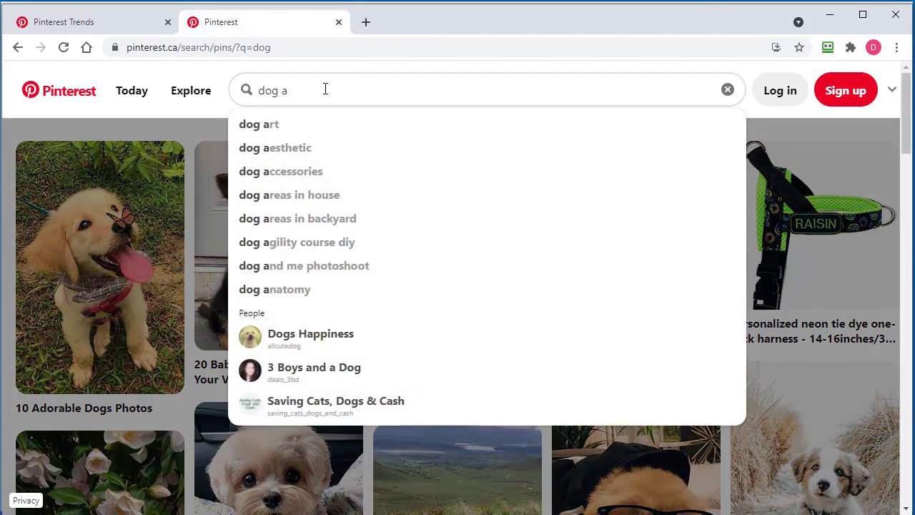
key(BackSpace)
text(b)
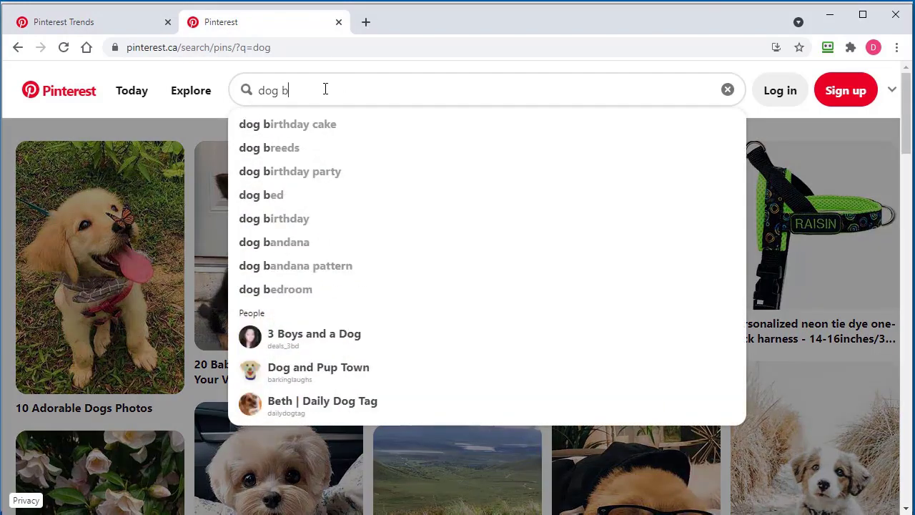
key(BackSpace)
text(c)
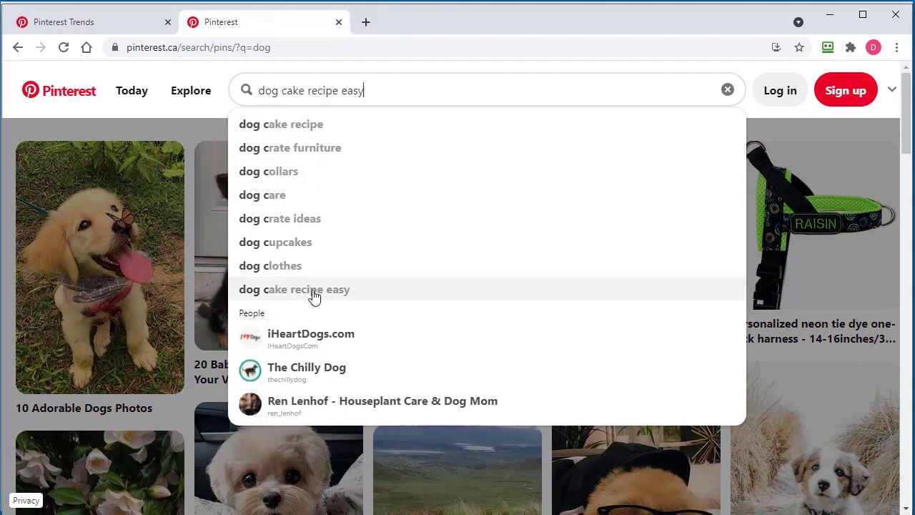
- Search Pinterest Trends for 'dog a' to see keyword suggestions like dog art
click(79, 22)
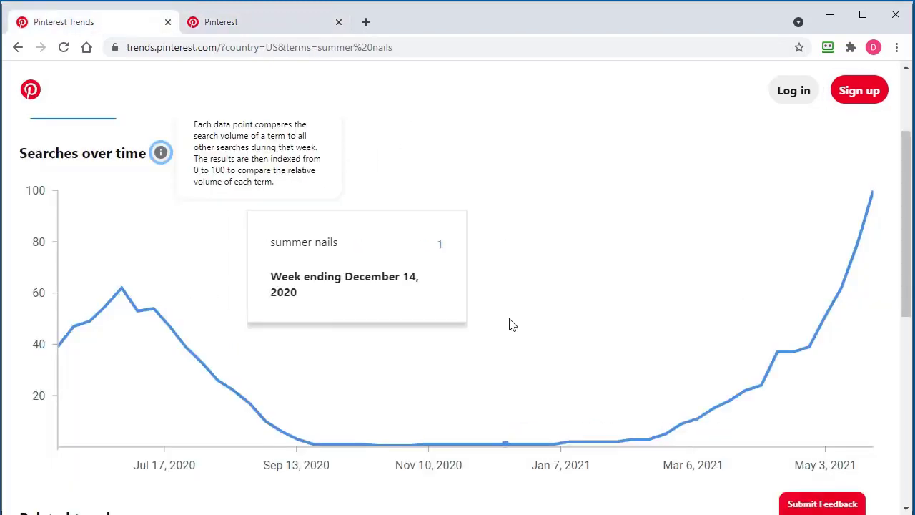
scroll(433, 243, up, 2)
click(332, 211)
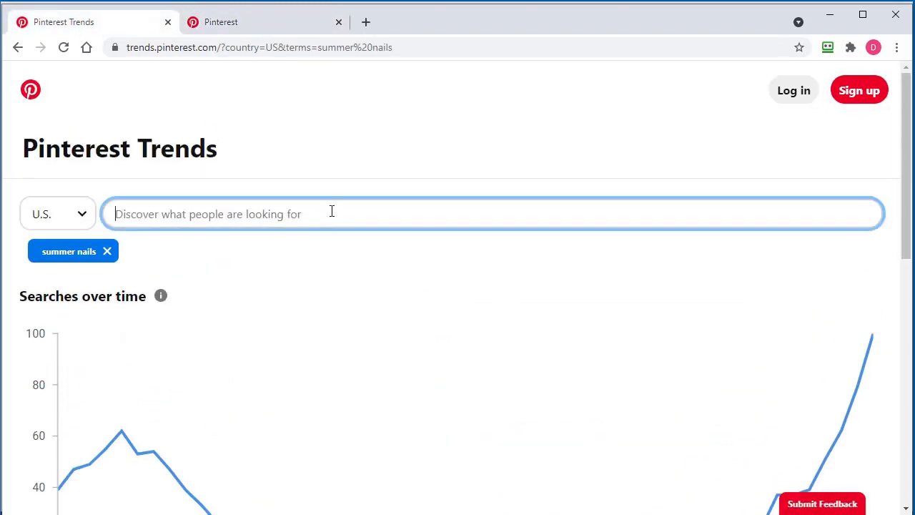
text(dog)
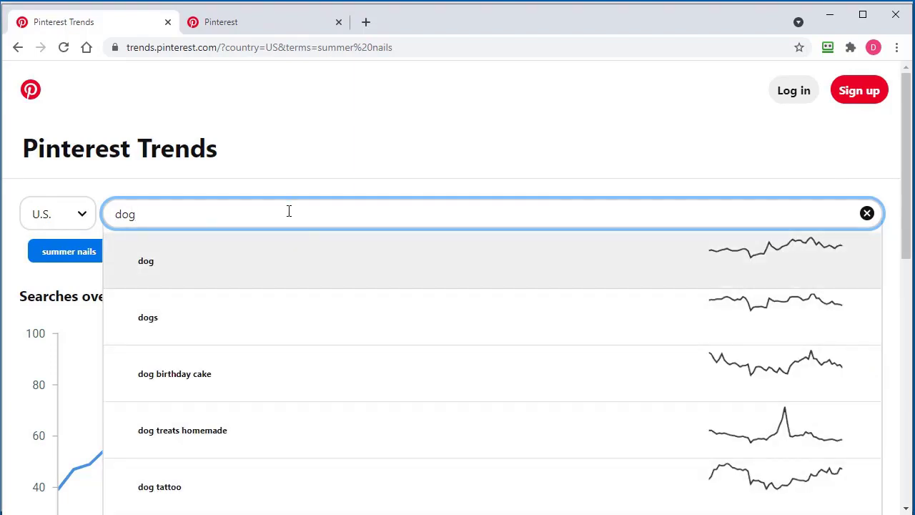
text( a)
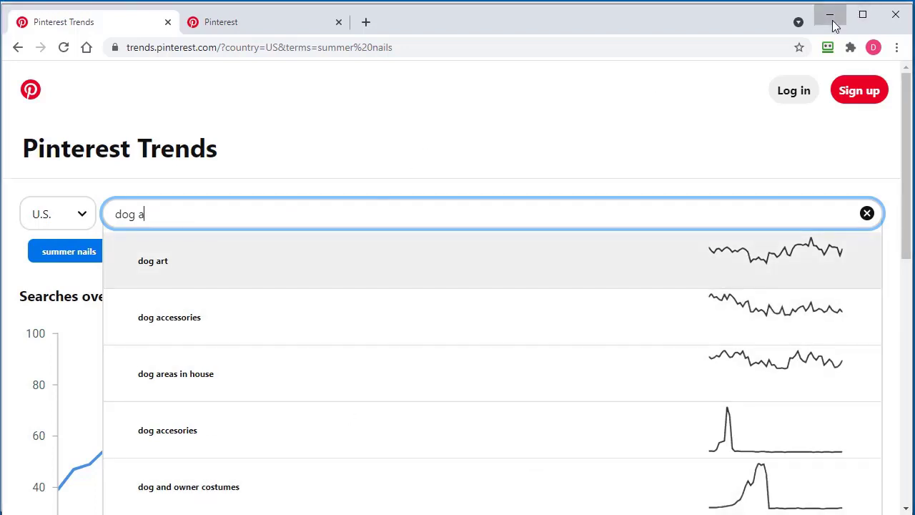
- Enter 'dog' as the seed search phrase in Pin Inspector's Trends view
click(830, 16)
click(51, 117)
text(dog)
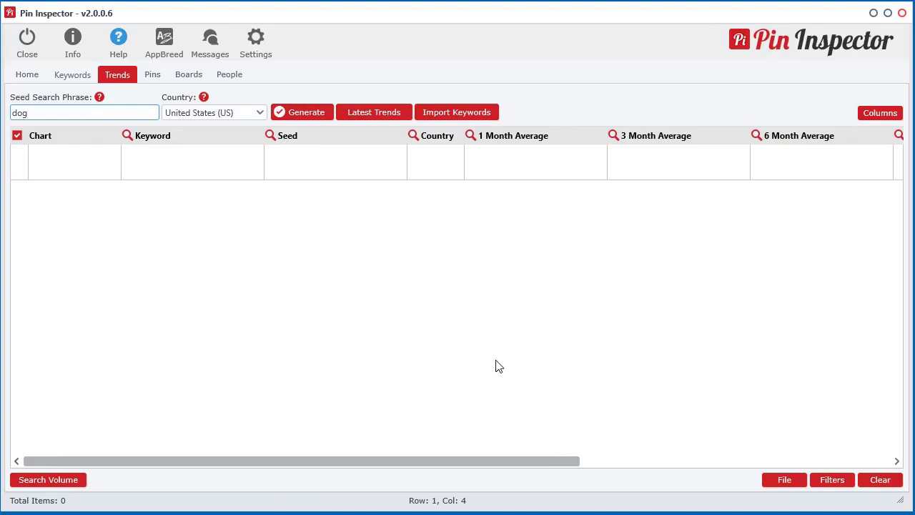
- Generate trend keywords for dog and move the data extraction window to top centre
click(307, 115)
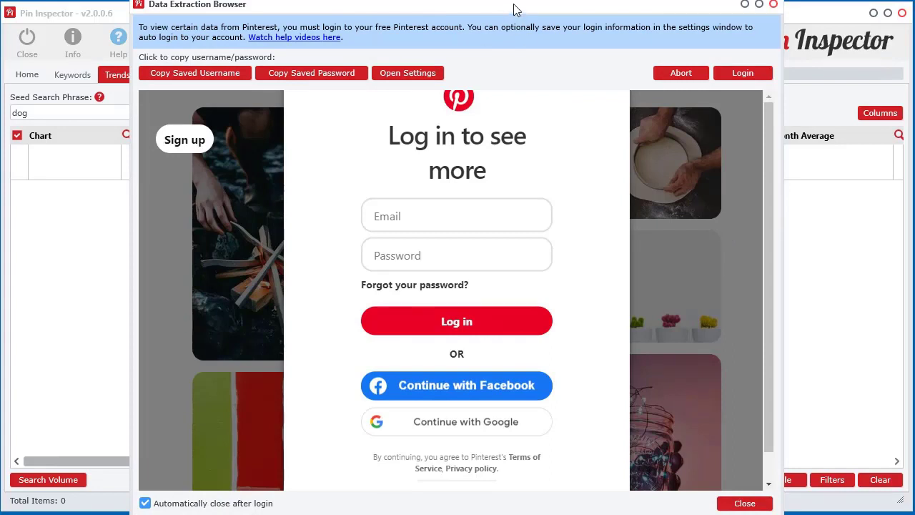
drag(514, 4, 519, 26)
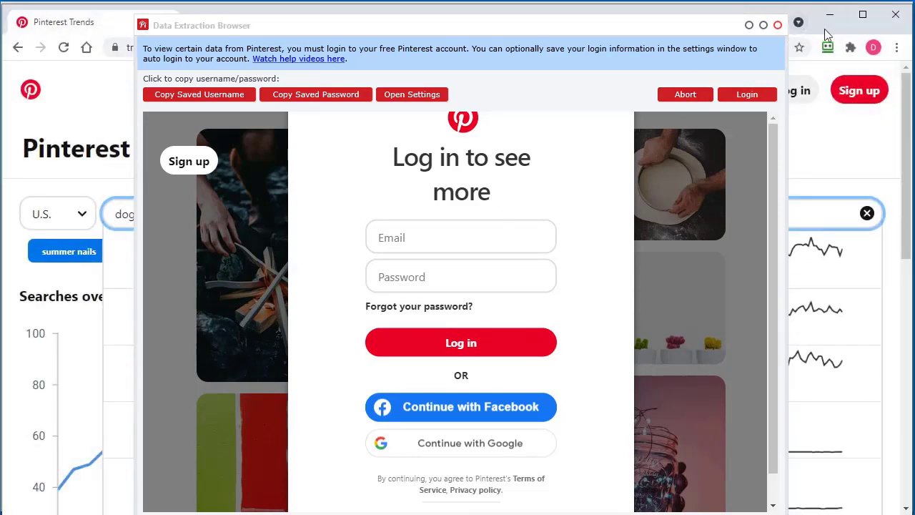
click(829, 15)
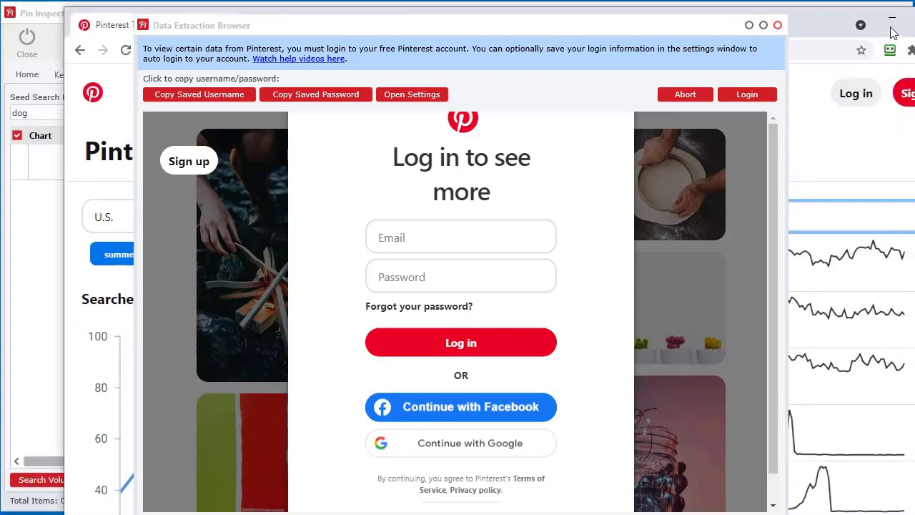
click(894, 23)
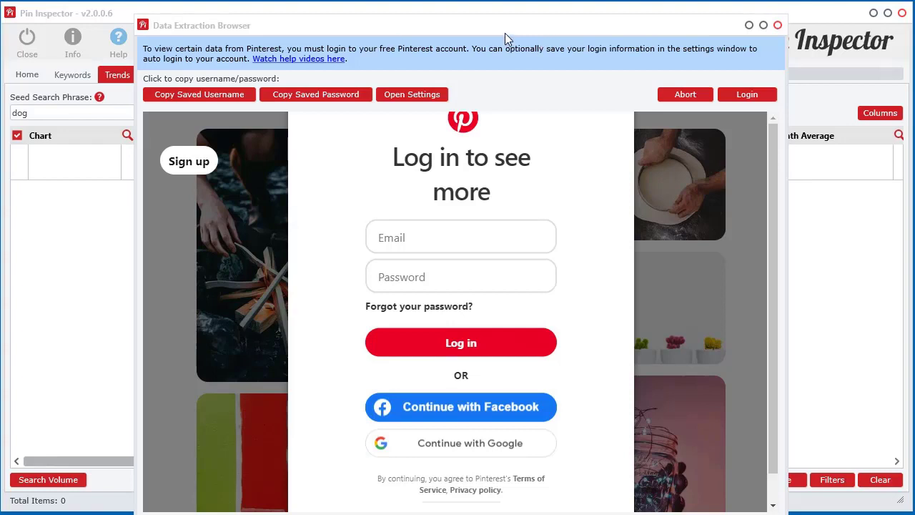
drag(505, 32, 491, 8)
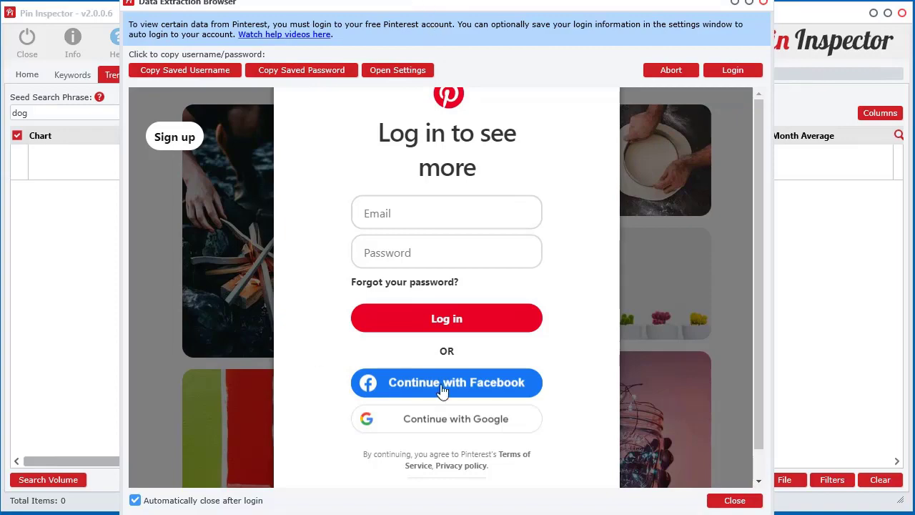
drag(466, 3, 661, 61)
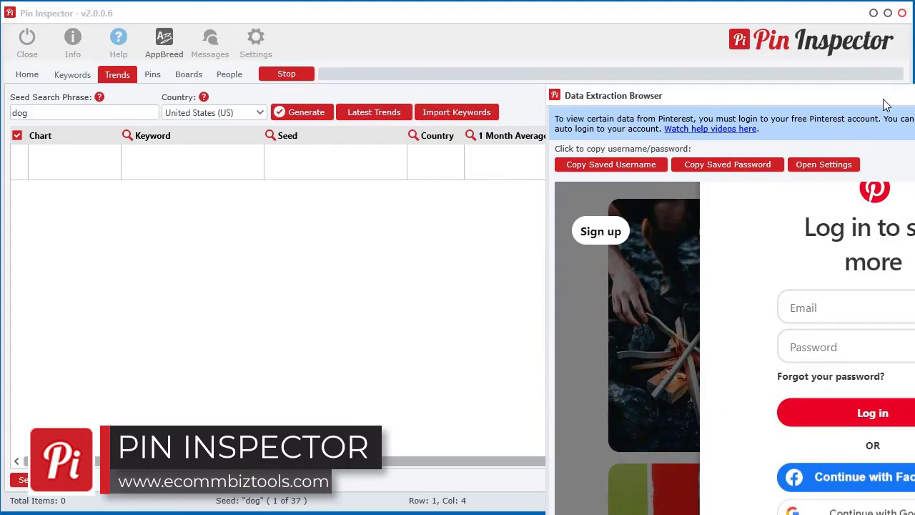
drag(887, 100, 465, 24)
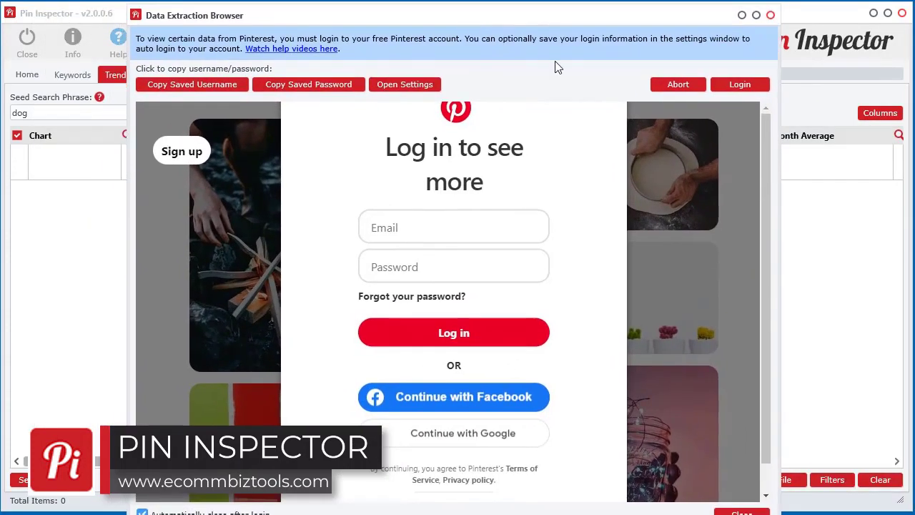
- Apply the saved Pinterest login settings from Pin Inspector's settings dialog
click(398, 87)
drag(578, 241, 426, 176)
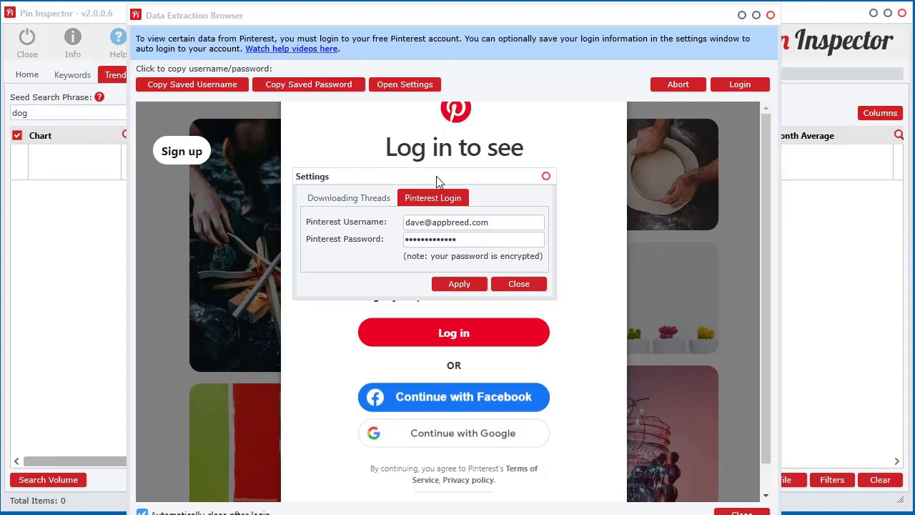
drag(437, 176, 451, 177)
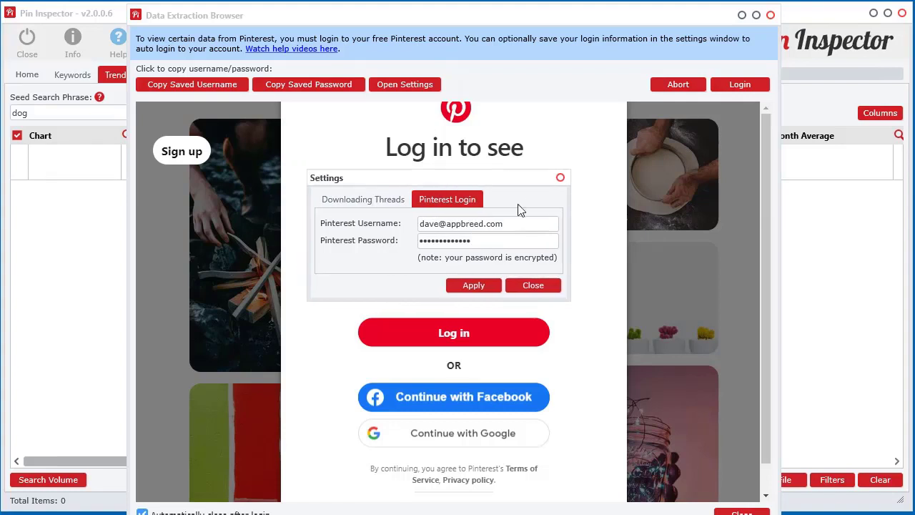
click(451, 286)
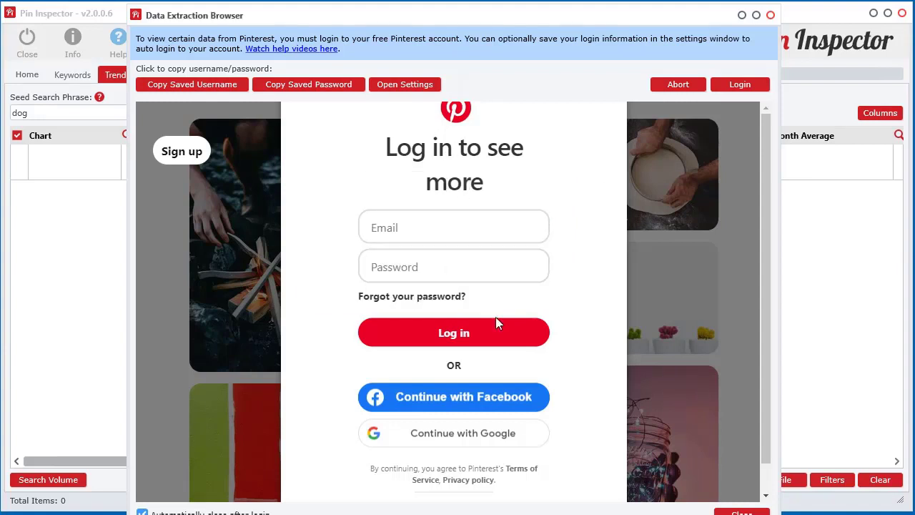
- Paste the saved username and password into the Pinterest login form and log in
click(200, 91)
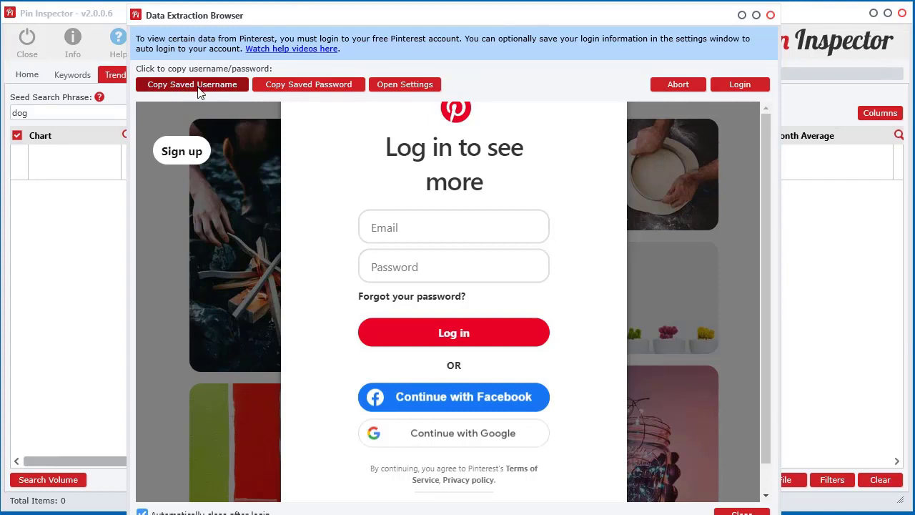
click(393, 227)
right_click(393, 228)
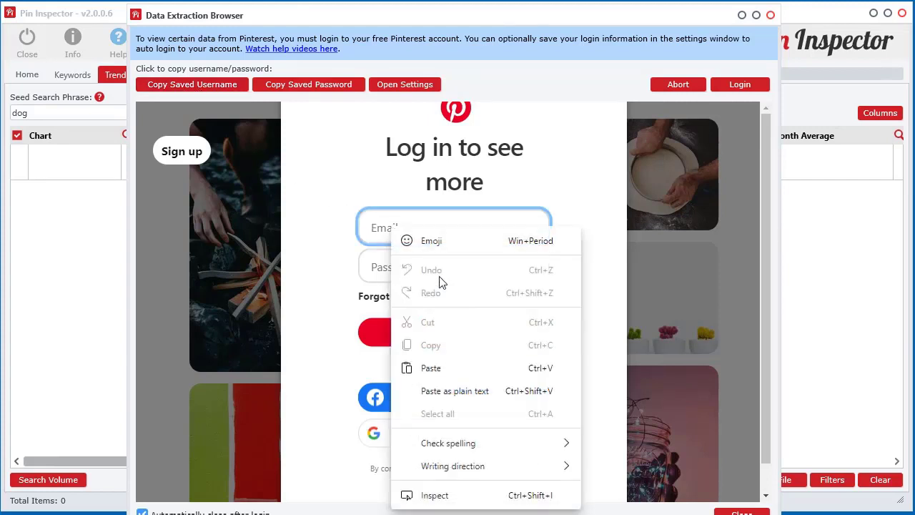
click(438, 366)
click(304, 84)
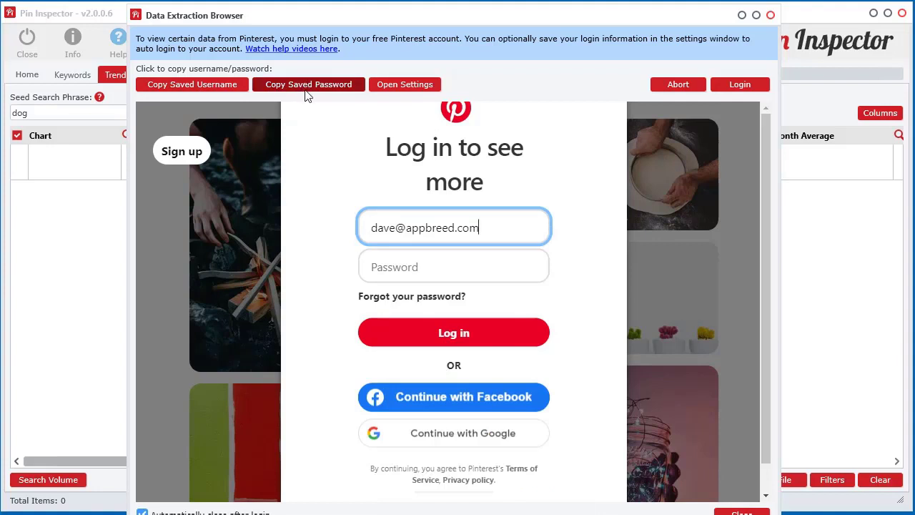
click(410, 267)
right_click(410, 267)
click(449, 440)
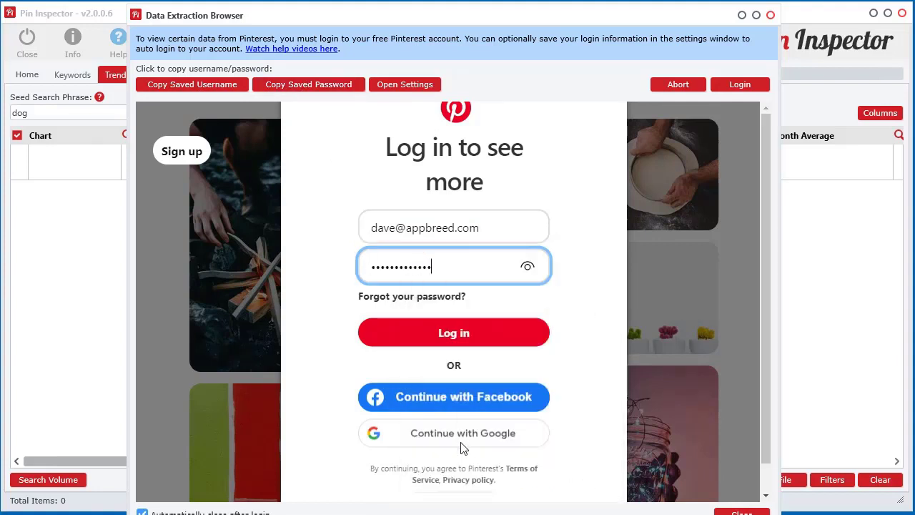
click(442, 333)
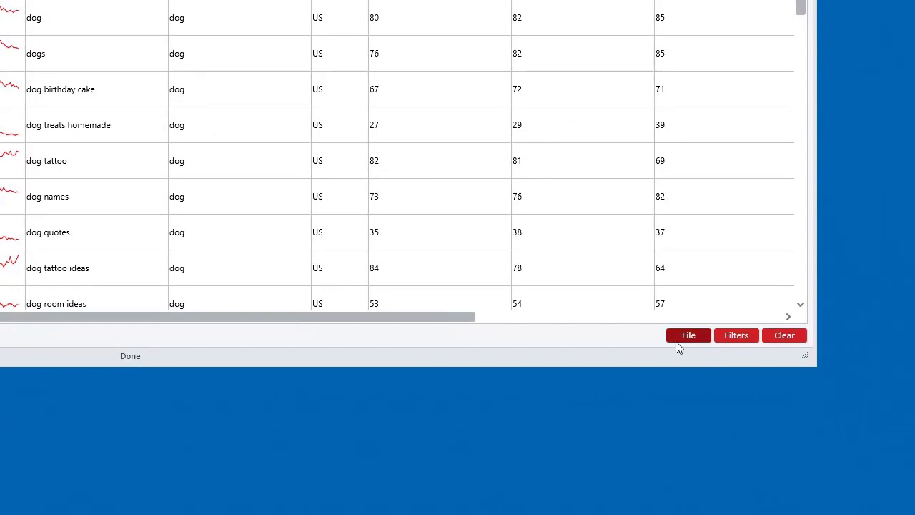
- Save the 108 dog trend keywords to the project file pi-trends-data.pitf
click(686, 335)
click(683, 352)
key(Return)
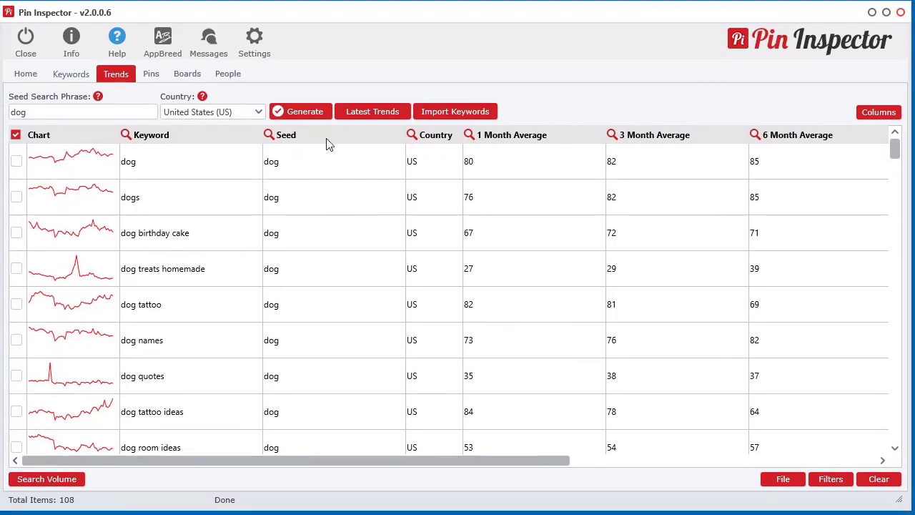
click(219, 110)
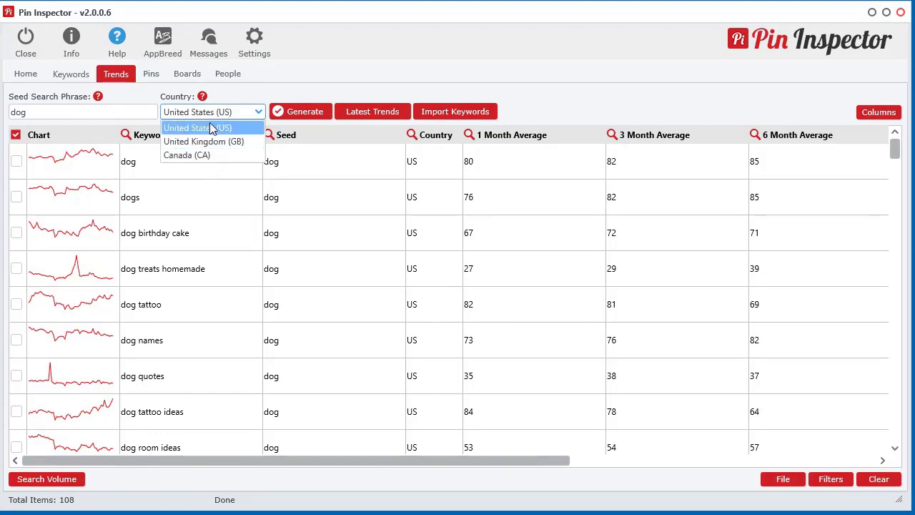
click(588, 112)
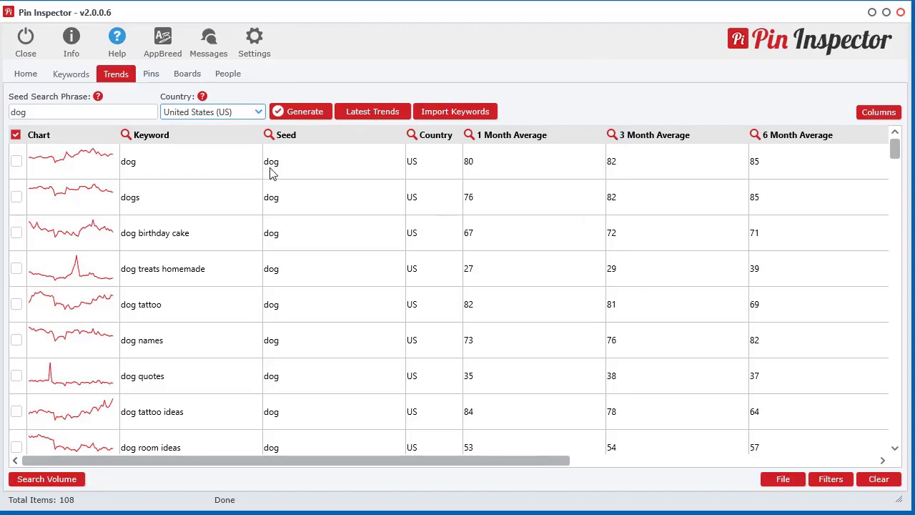
click(225, 114)
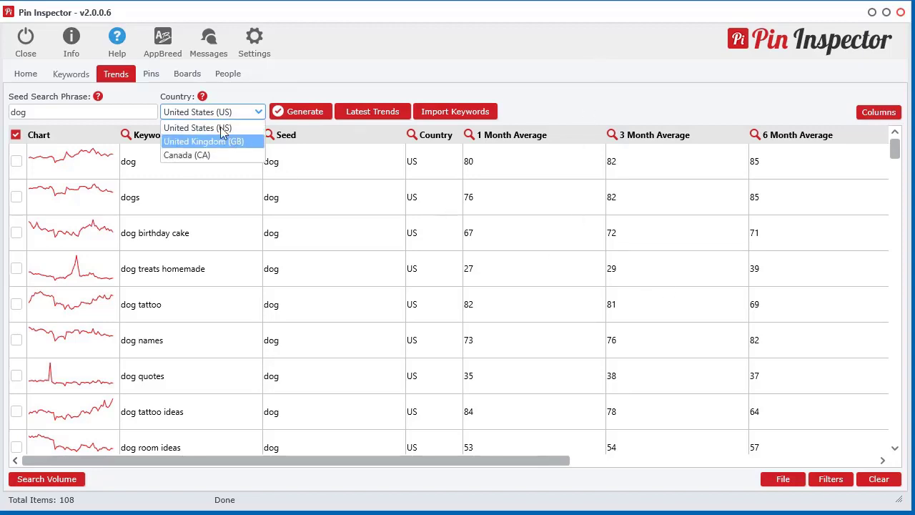
click(649, 114)
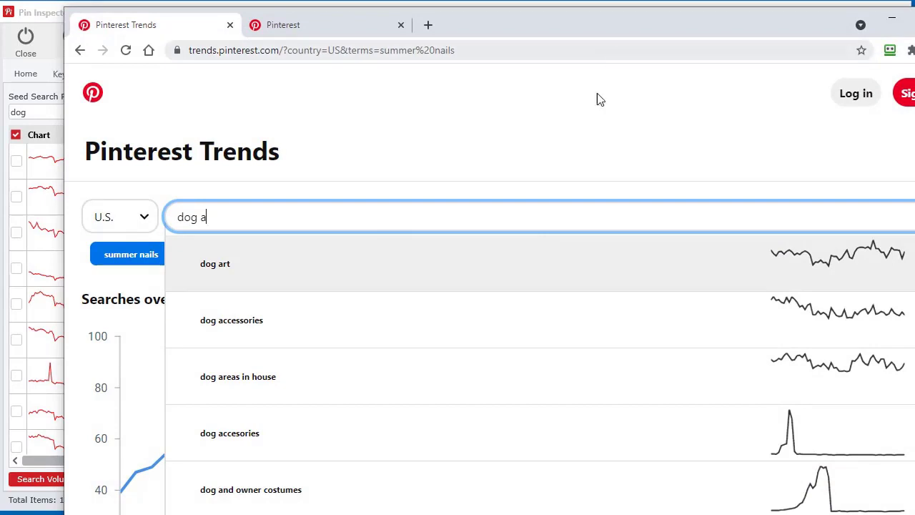
- Return to Pinterest Trends and check the country choices, keeping U.S. selected
click(158, 233)
click(150, 229)
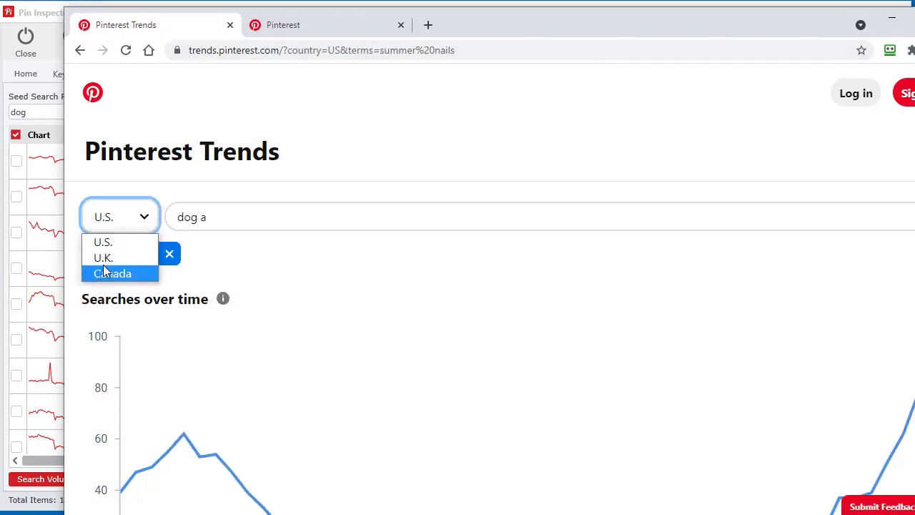
click(521, 106)
drag(610, 28, 557, 21)
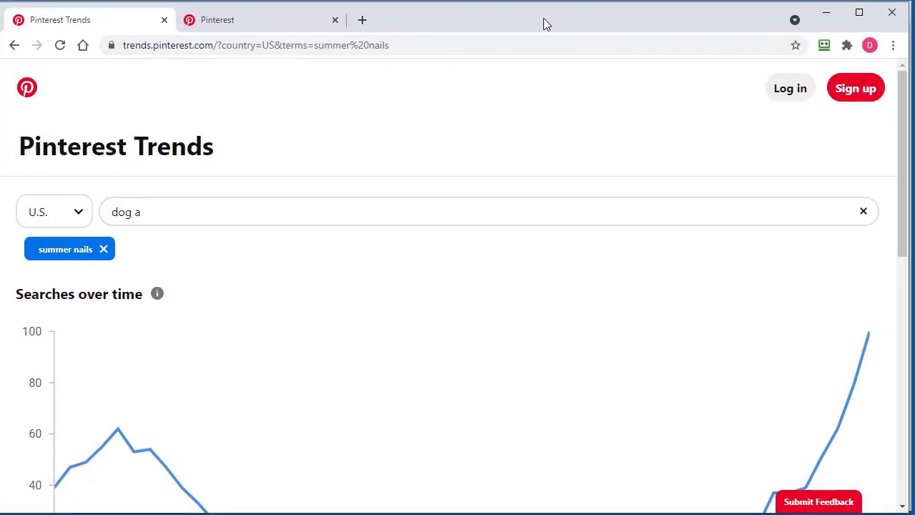
click(68, 214)
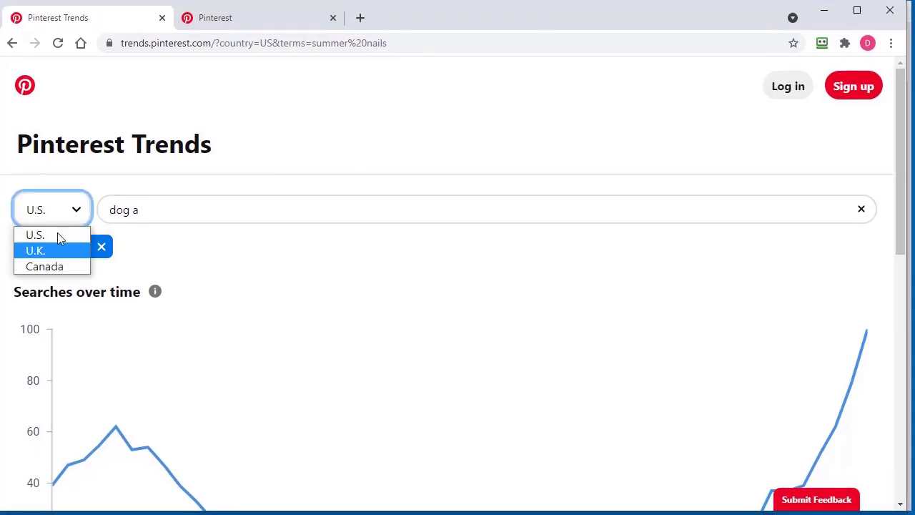
click(384, 139)
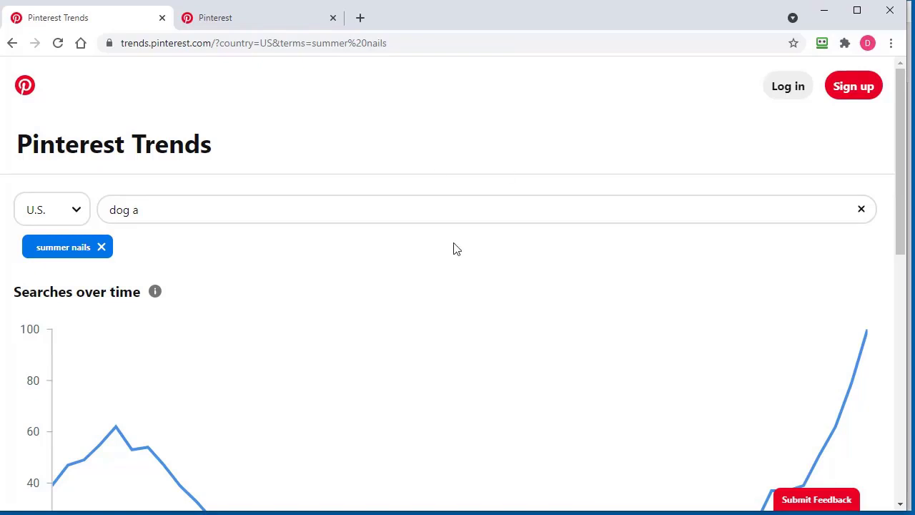
- Scroll the Trends page and minimize the browser to get back to Pin Inspector
scroll(628, 388, down, 3)
scroll(475, 73, up, 3)
click(819, 15)
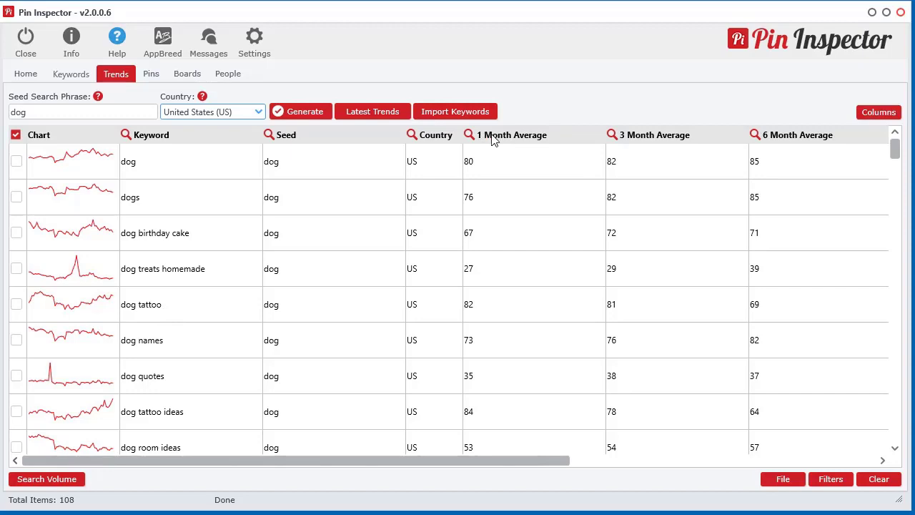
click(74, 167)
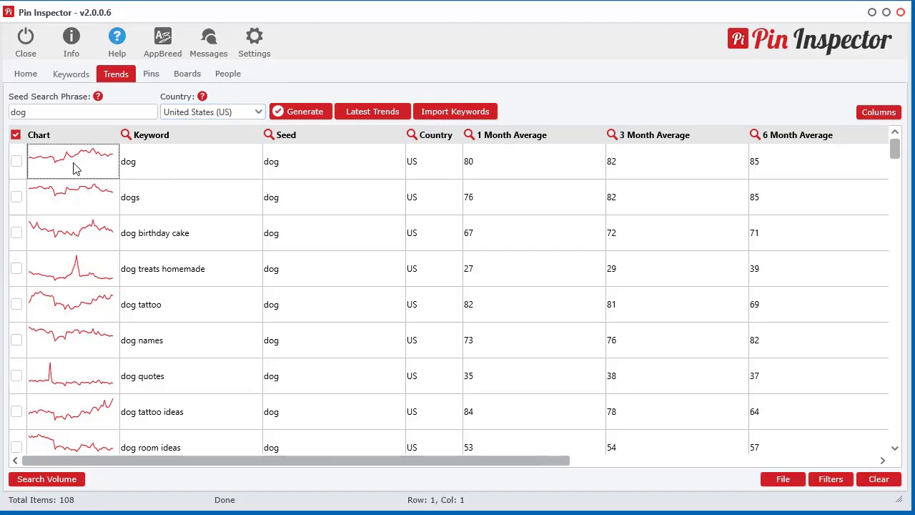
double_click(74, 167)
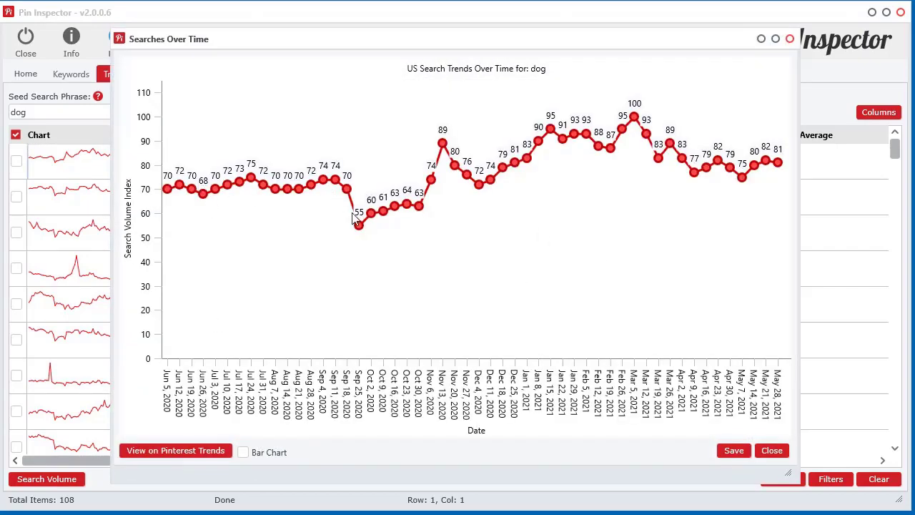
mouse_move(363, 228)
mouse_move(719, 165)
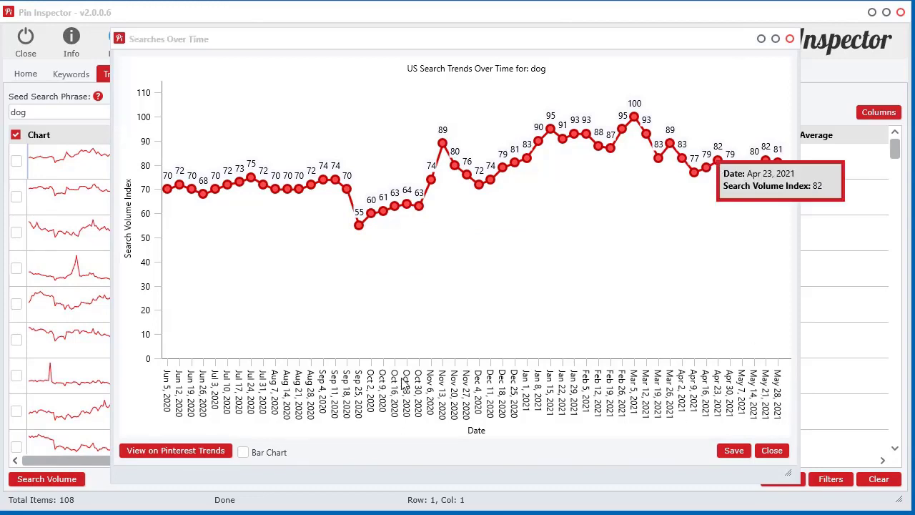
click(259, 457)
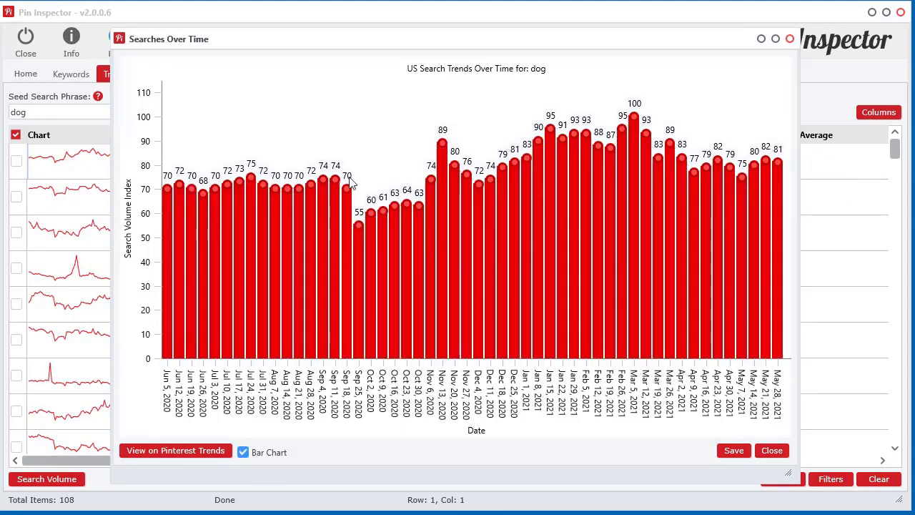
click(252, 455)
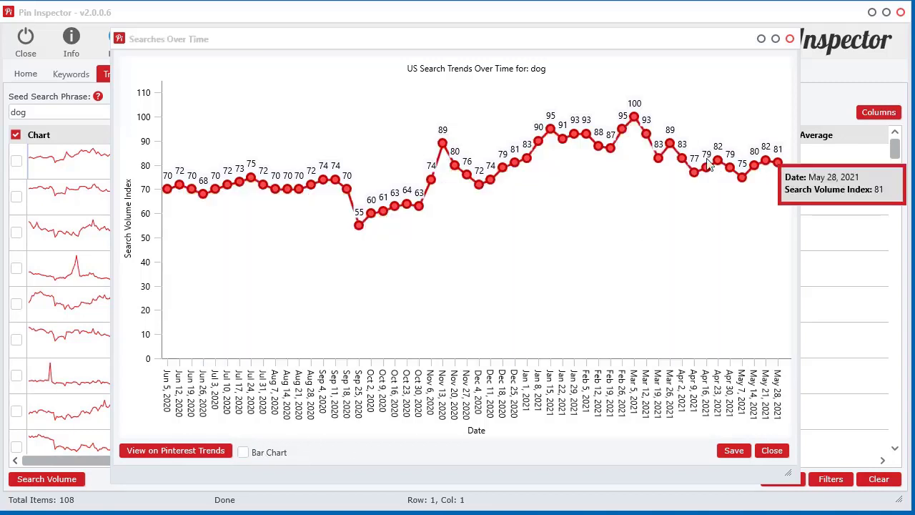
mouse_move(671, 146)
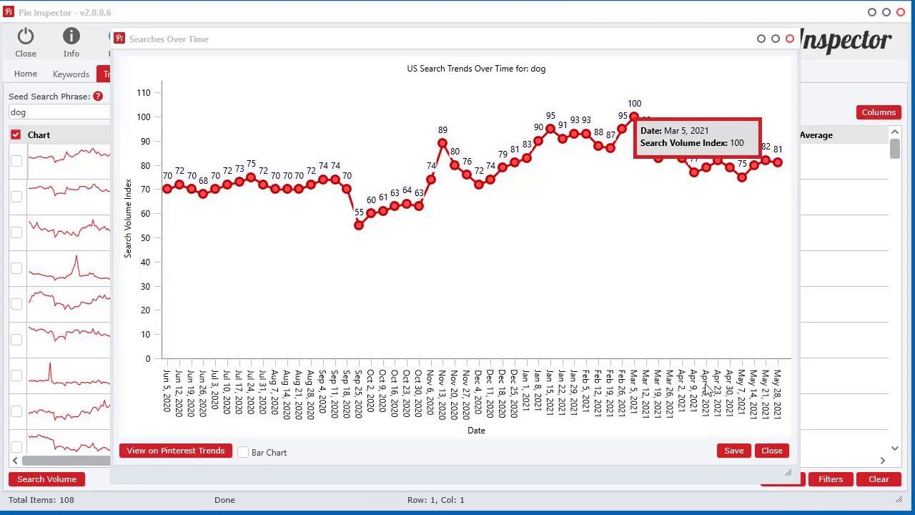
- Close the dog chart and sort by 1, 3, then 6 Month Average, highest first
click(790, 38)
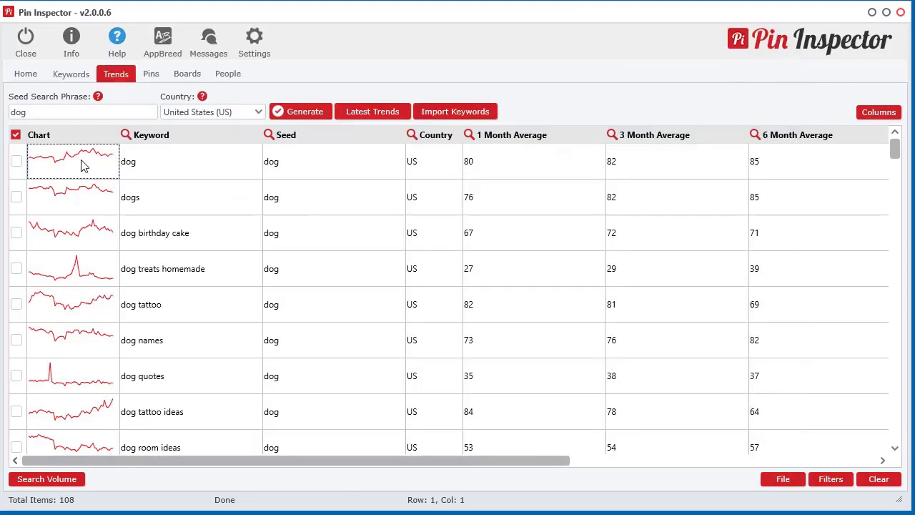
click(505, 136)
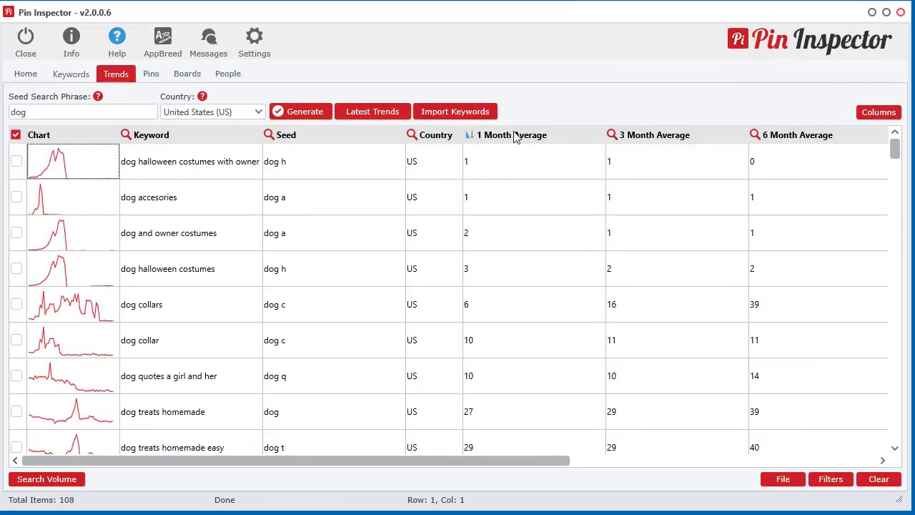
click(514, 137)
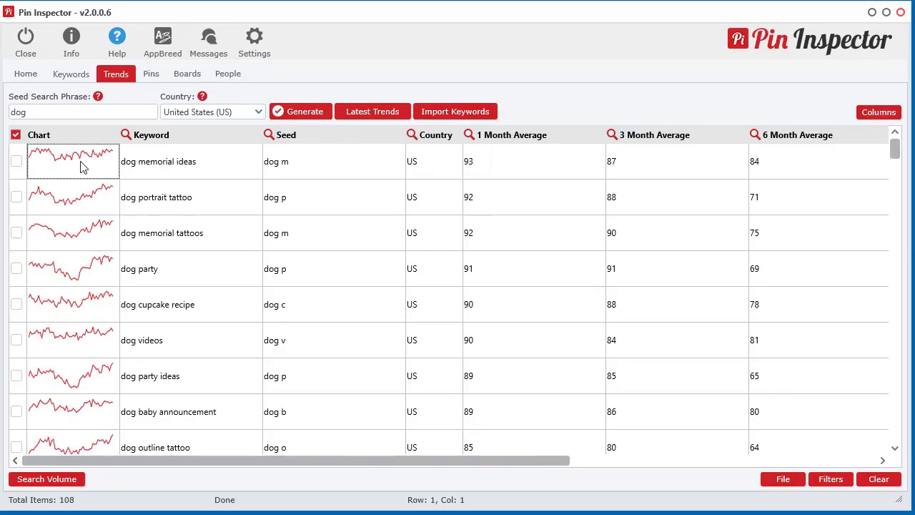
click(672, 140)
click(673, 140)
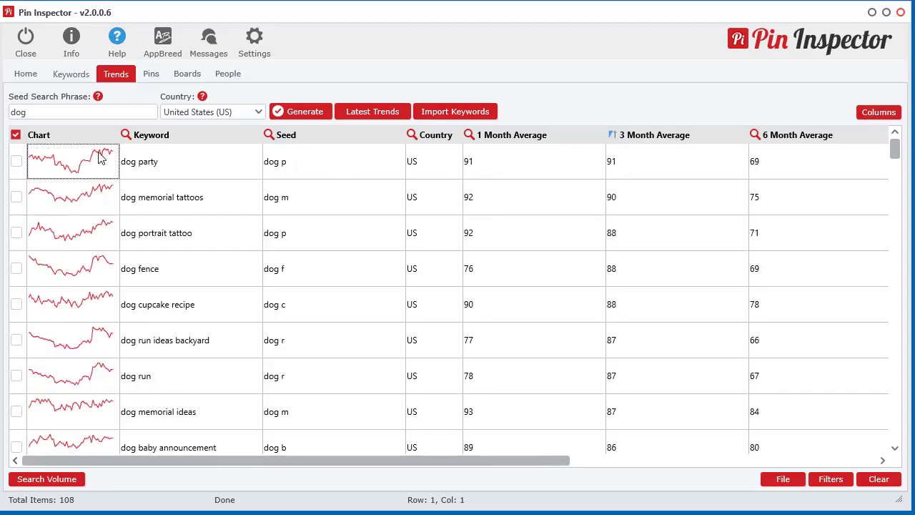
click(785, 139)
click(785, 138)
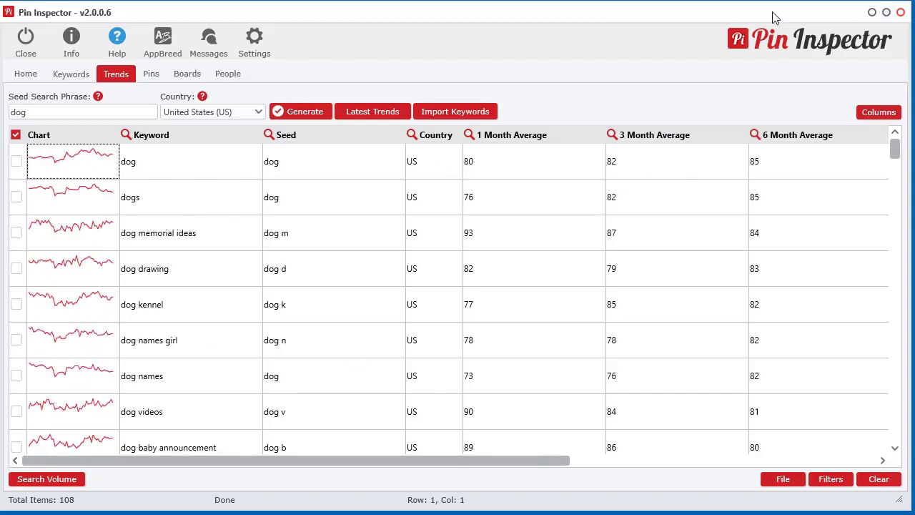
- Move and widen the app window to show Total Average, then sort it highest first
drag(758, 18, 552, 10)
drag(688, 253, 914, 258)
drag(772, 6, 604, 12)
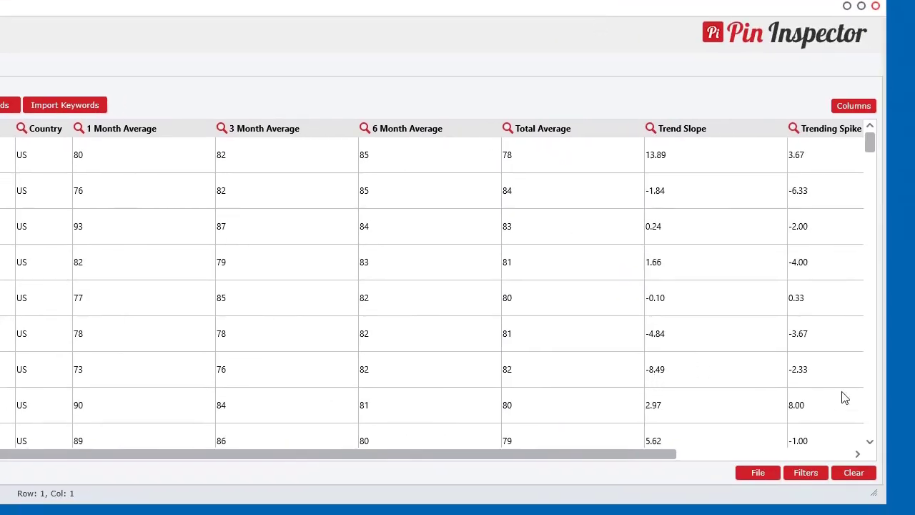
drag(887, 376, 914, 375)
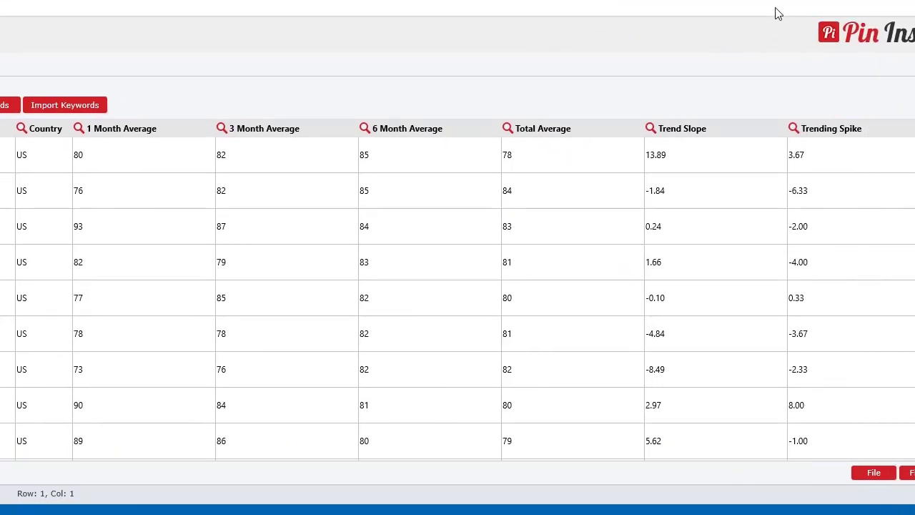
drag(778, 13, 706, 14)
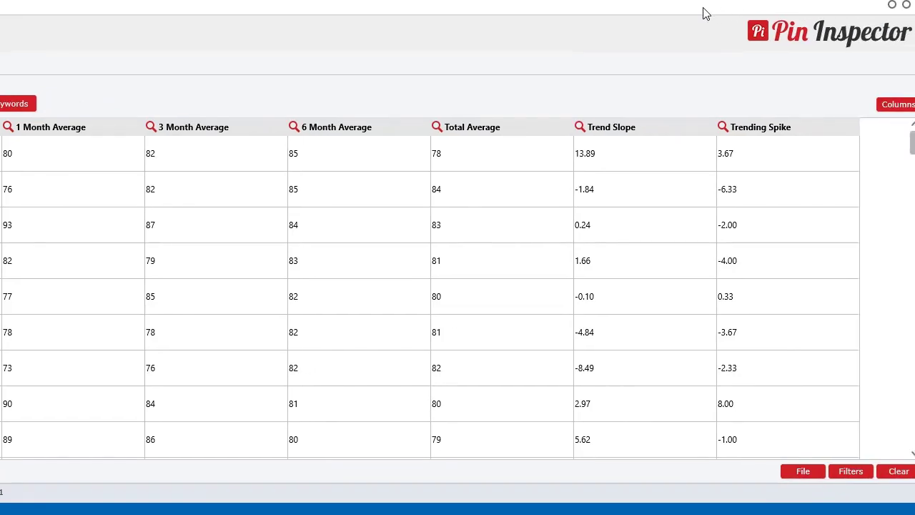
click(476, 133)
click(477, 132)
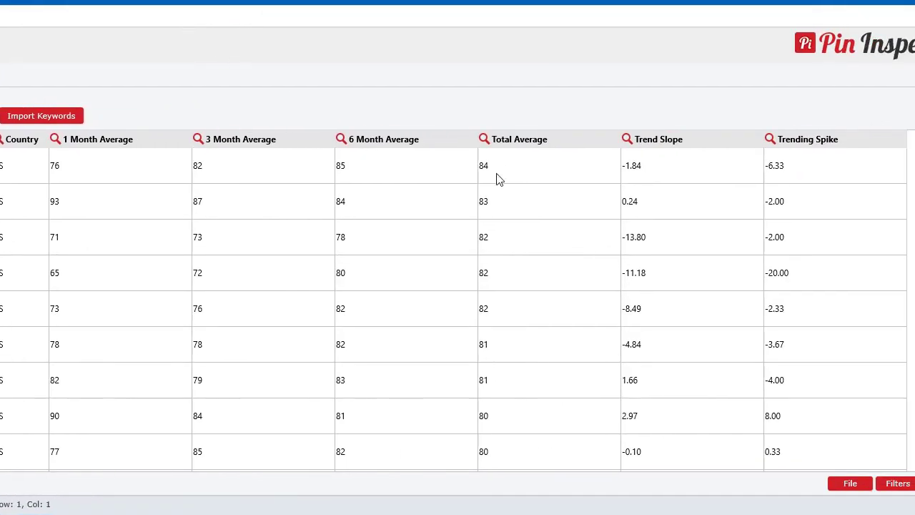
- Sort the dog keywords by Trend Slope descending, putting dog tattoo ideas (17.17) on top
click(684, 144)
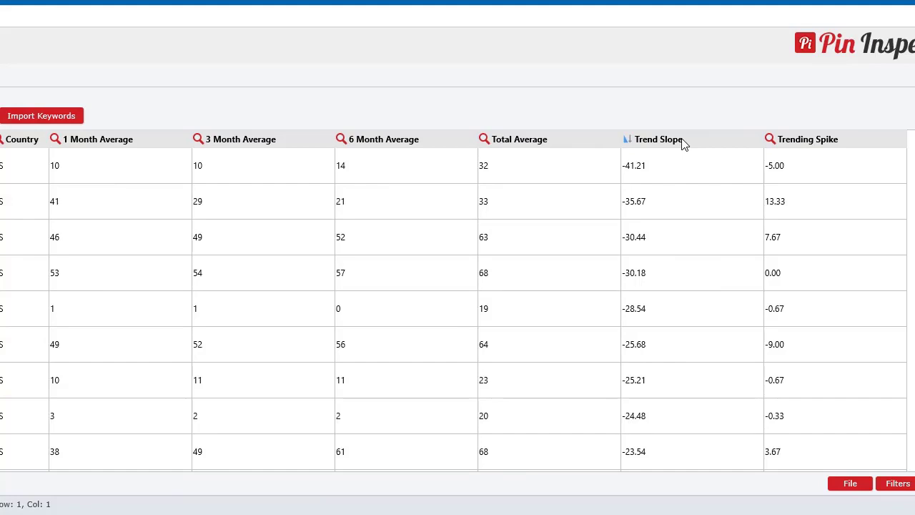
click(659, 146)
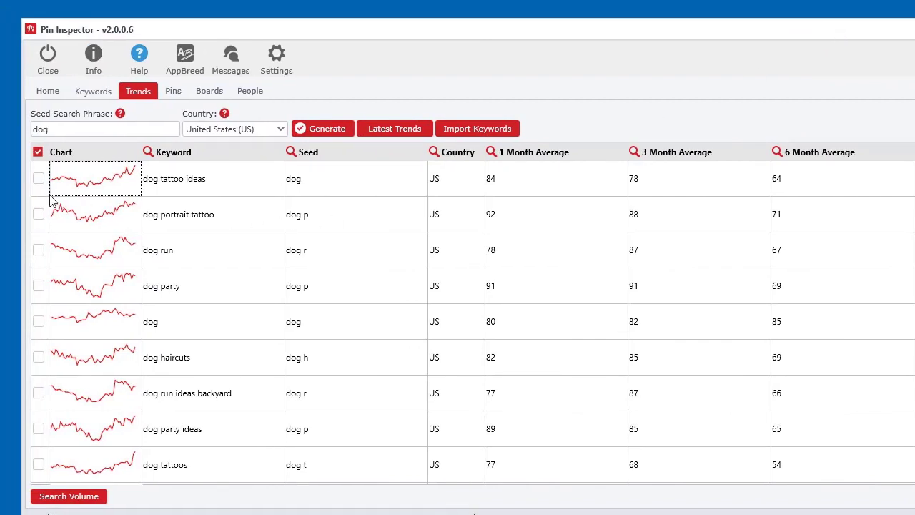
- View the dog tattoo ideas trend chart, close it, and scroll the keyword table
click(86, 186)
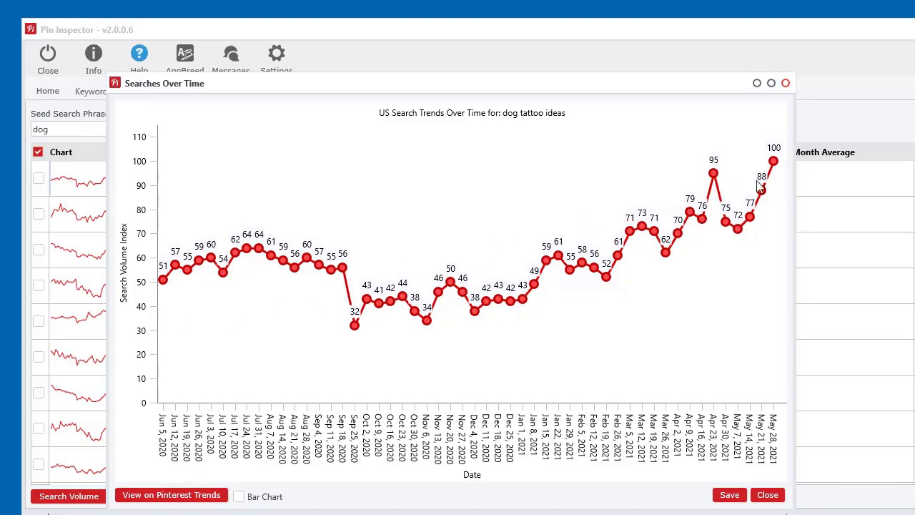
click(786, 83)
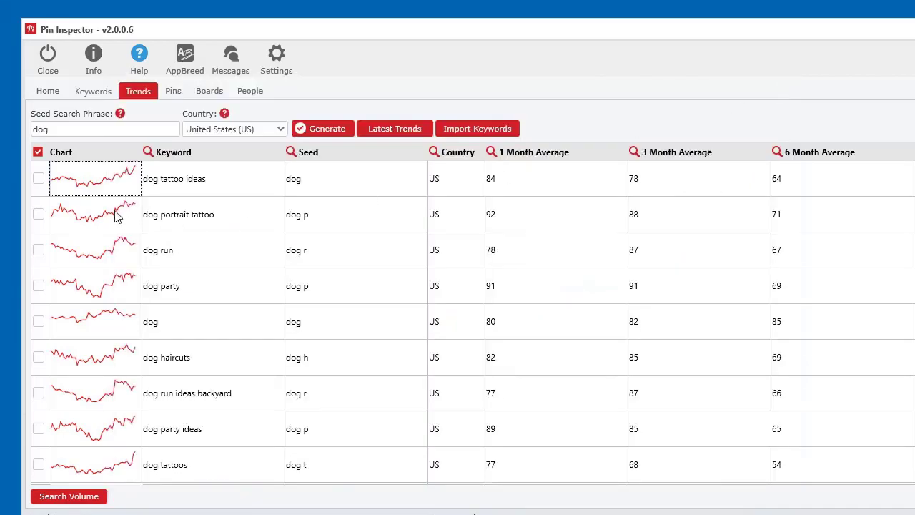
scroll(100, 404, down, 12)
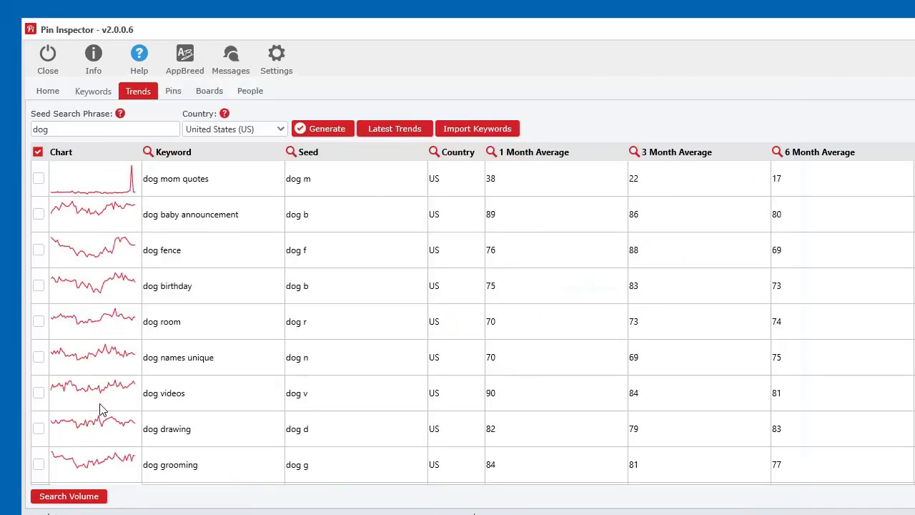
scroll(101, 415, down, 12)
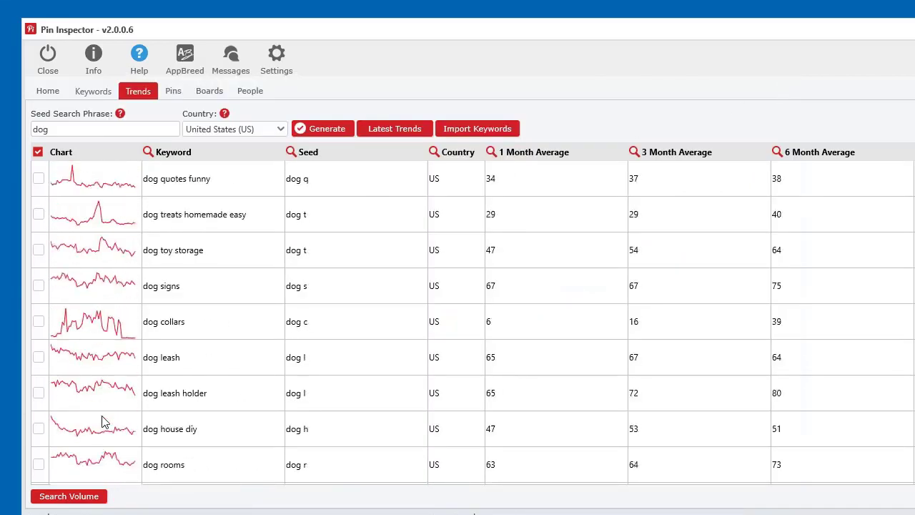
scroll(101, 422, down, 6)
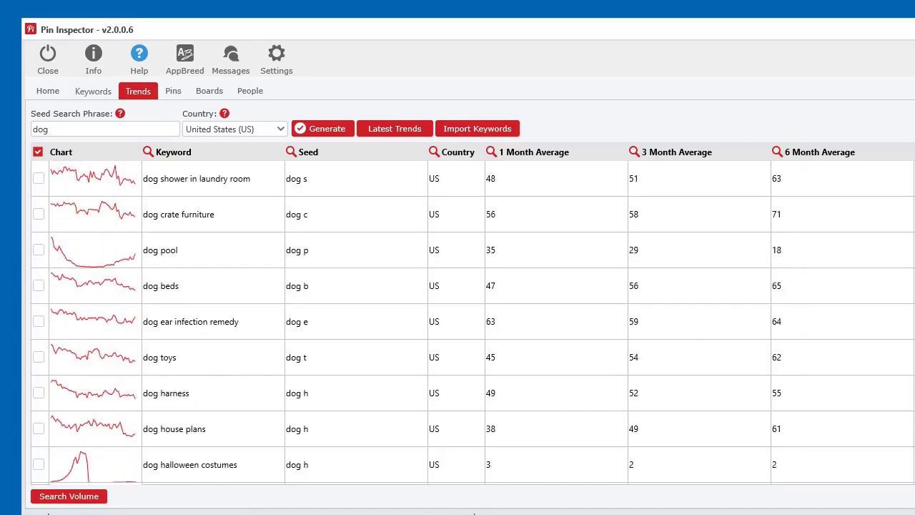
scroll(102, 422, up, 15)
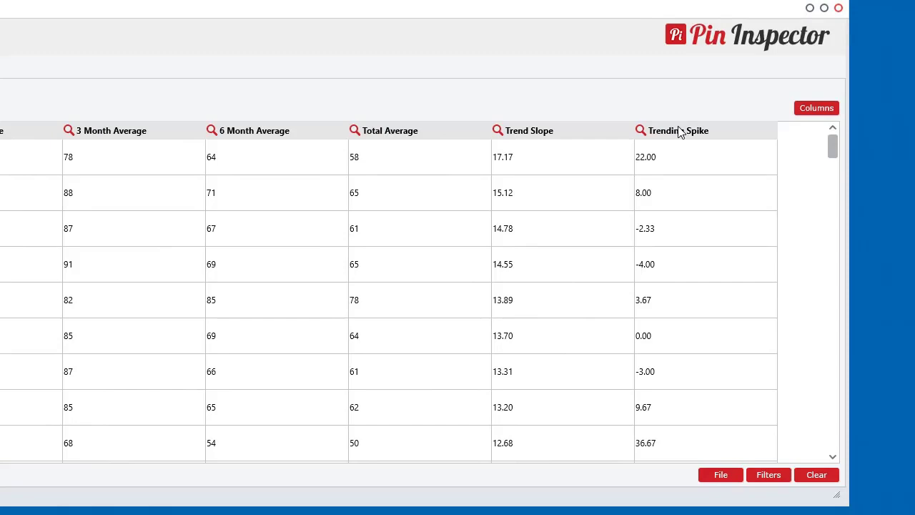
- Sort by Trending Spike lowest first and inspect the dog mom shirt trend chart
click(681, 134)
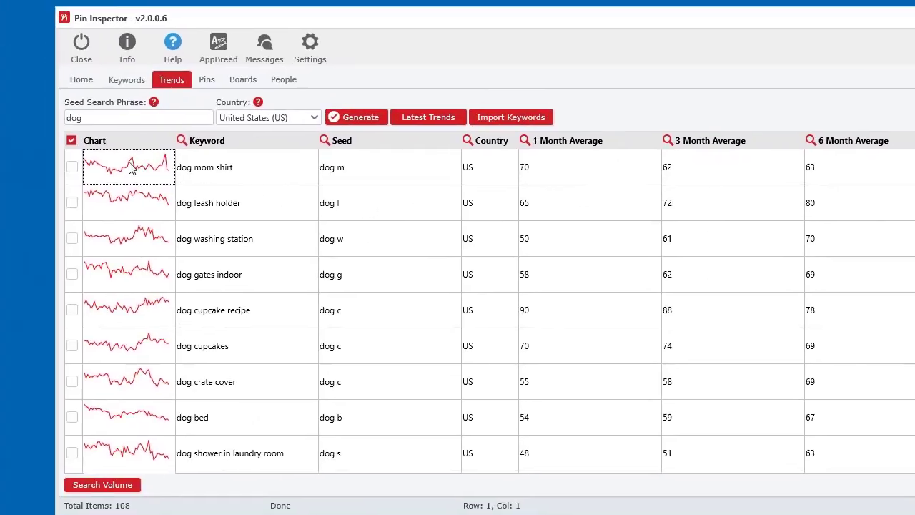
click(118, 167)
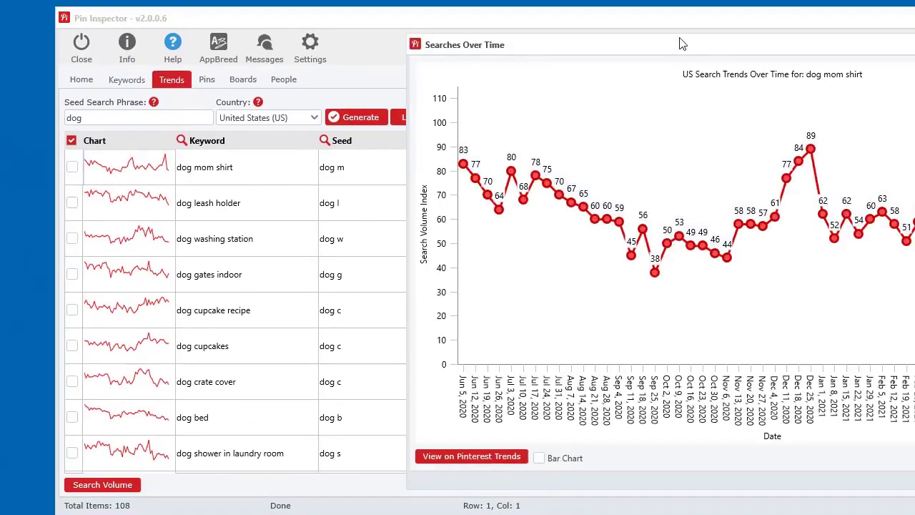
drag(597, 50, 296, 37)
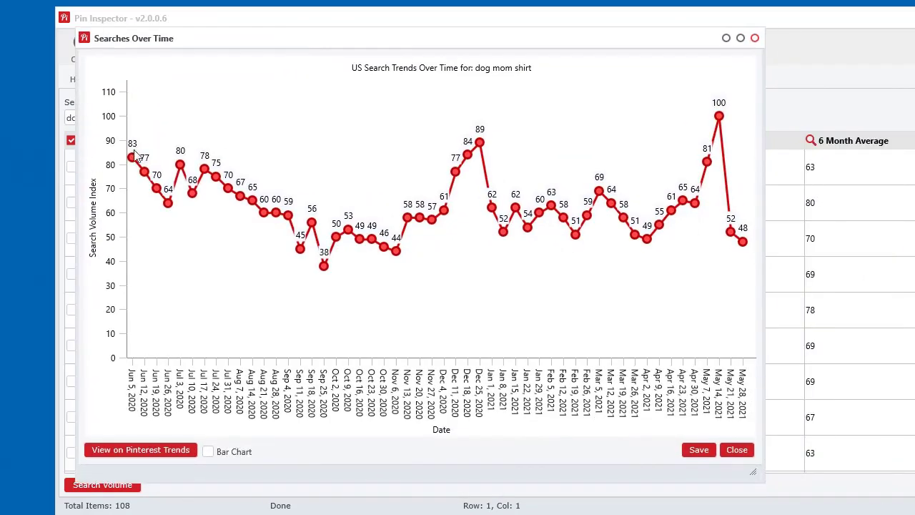
click(755, 38)
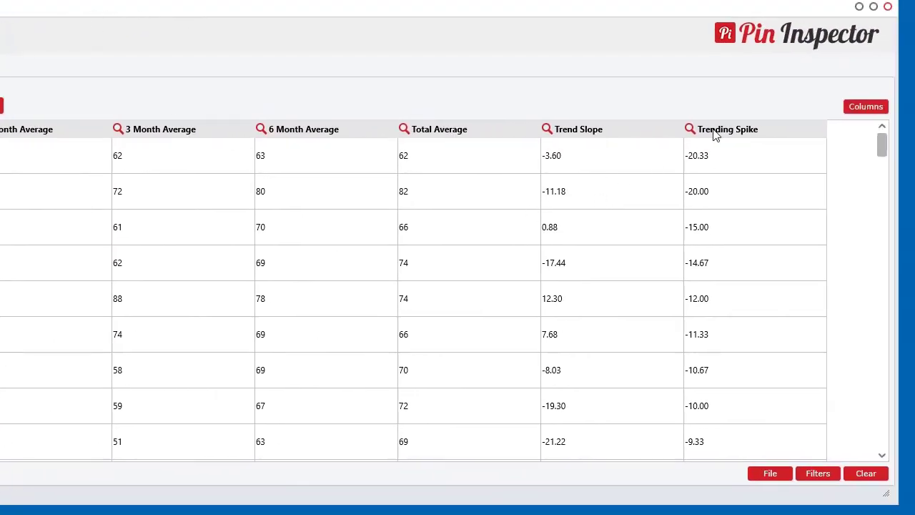
click(716, 136)
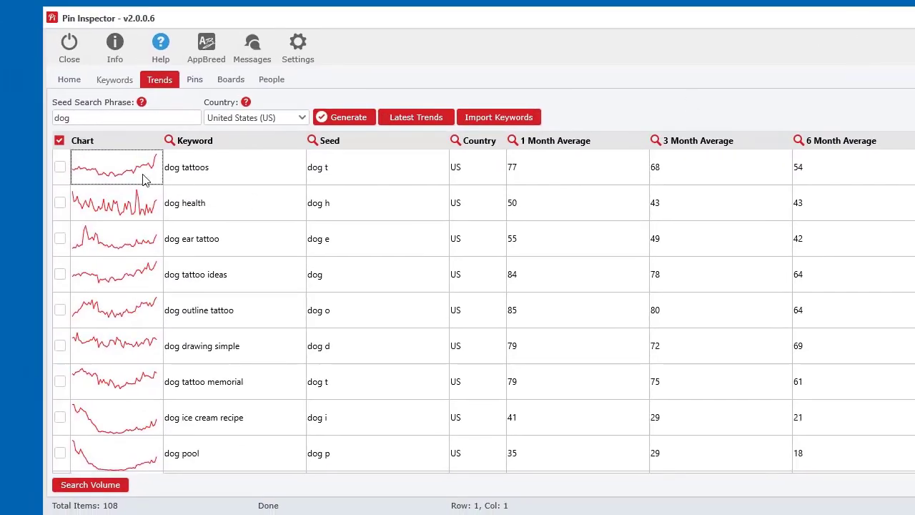
click(147, 180)
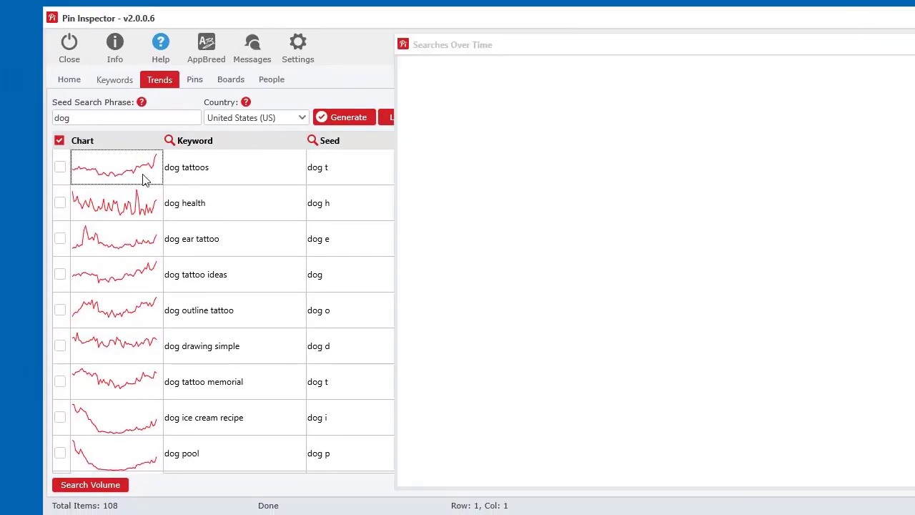
drag(648, 50, 262, 85)
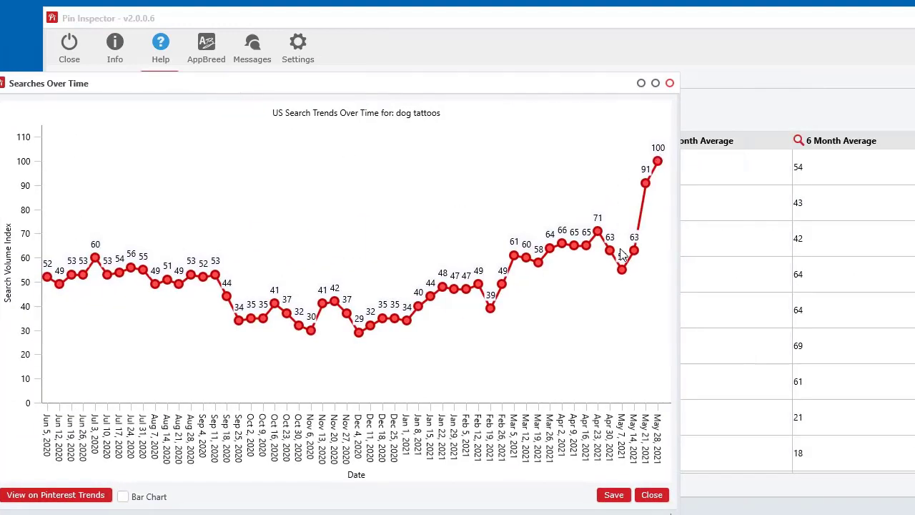
click(670, 83)
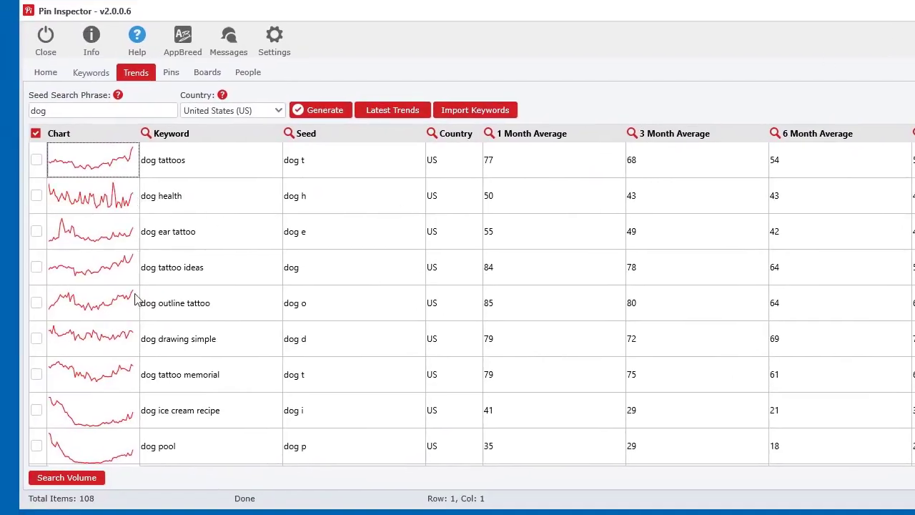
scroll(128, 455, down, 1)
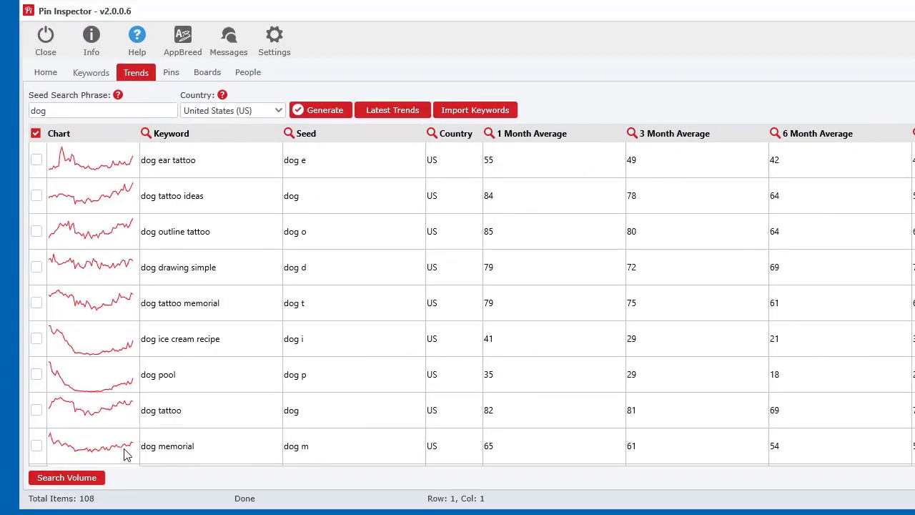
click(113, 358)
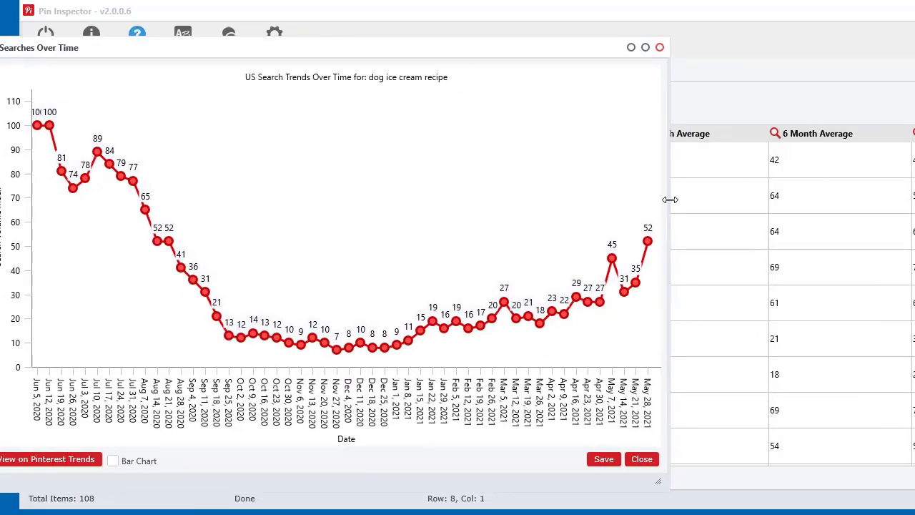
click(659, 48)
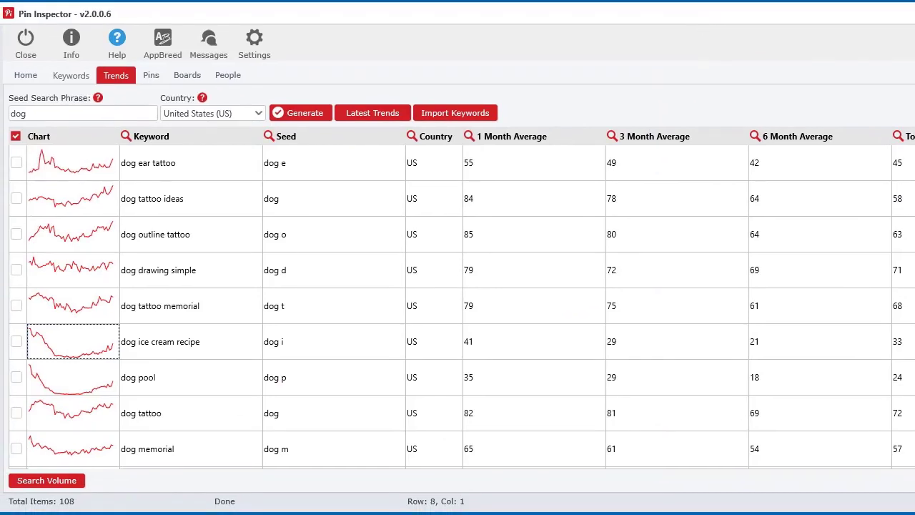
- Maximize the window, clear all dog results from the Trends table, and select the seed phrase
mouse_move(903, 509)
mouse_down()
mouse_move(899, 466)
mouse_move(893, 503)
mouse_up()
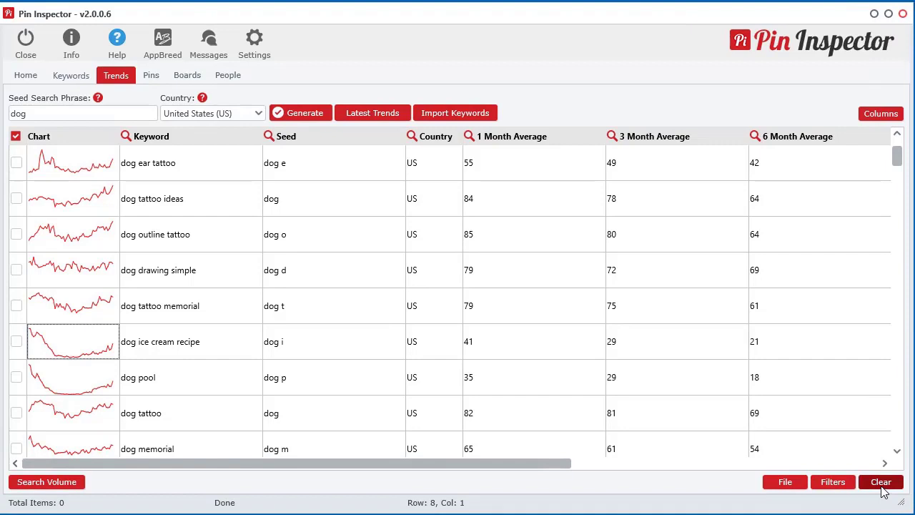
click(882, 484)
click(555, 356)
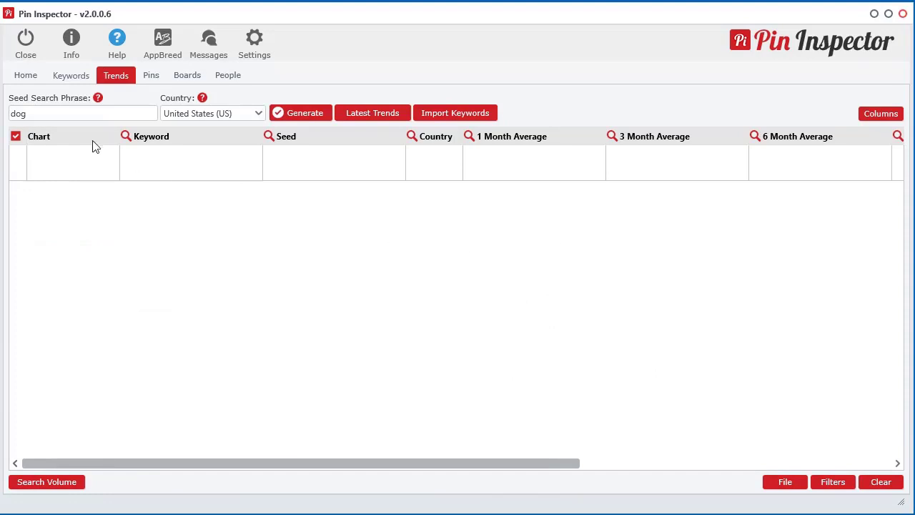
double_click(76, 114)
- Delete the 'dog' seed phrase and go back to the Pinterest Trends home page
key(BackSpace)
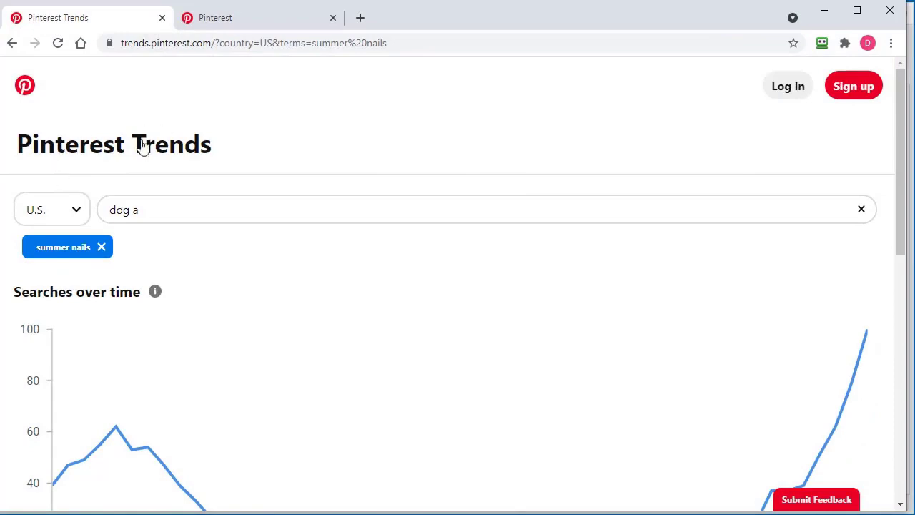
key(alt+Left)
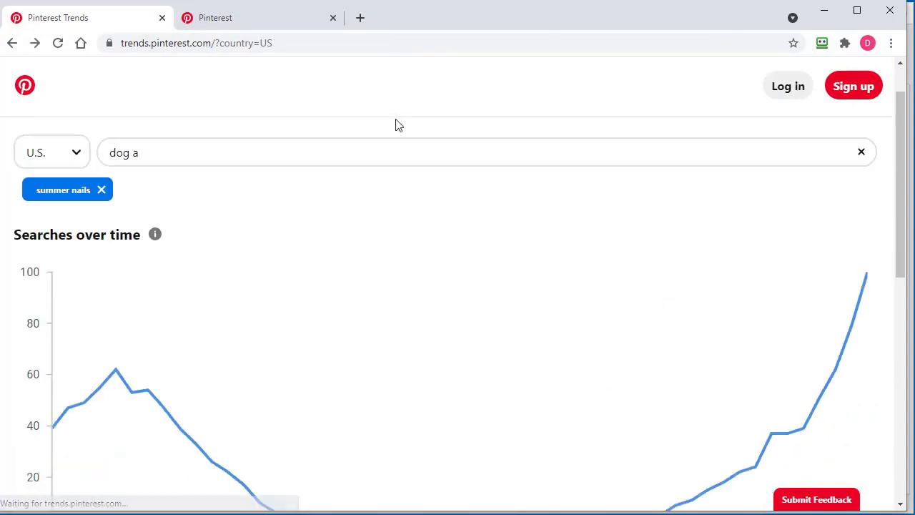
scroll(427, 314, down, 3)
scroll(417, 323, down, 2)
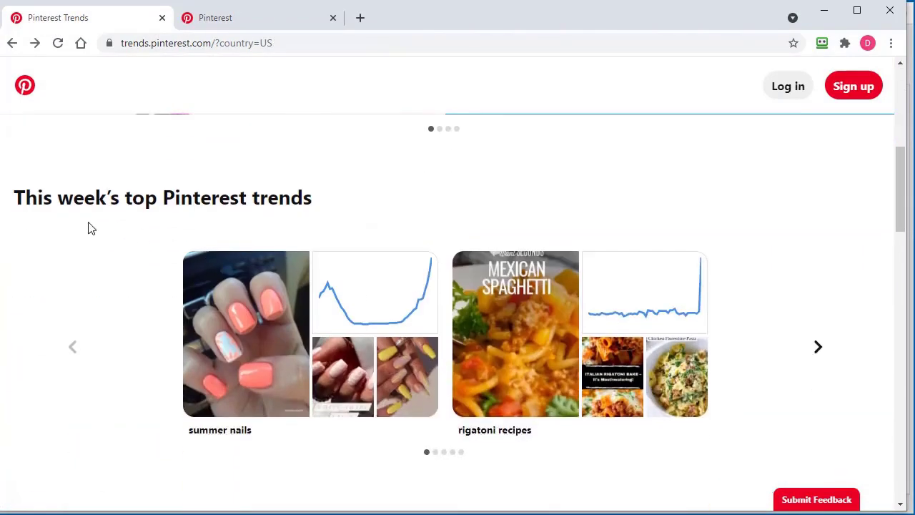
- Browse the weekly and Beauty trend sections on the Pinterest Trends U.S. home page
drag(311, 201, 138, 197)
scroll(274, 378, down, 15)
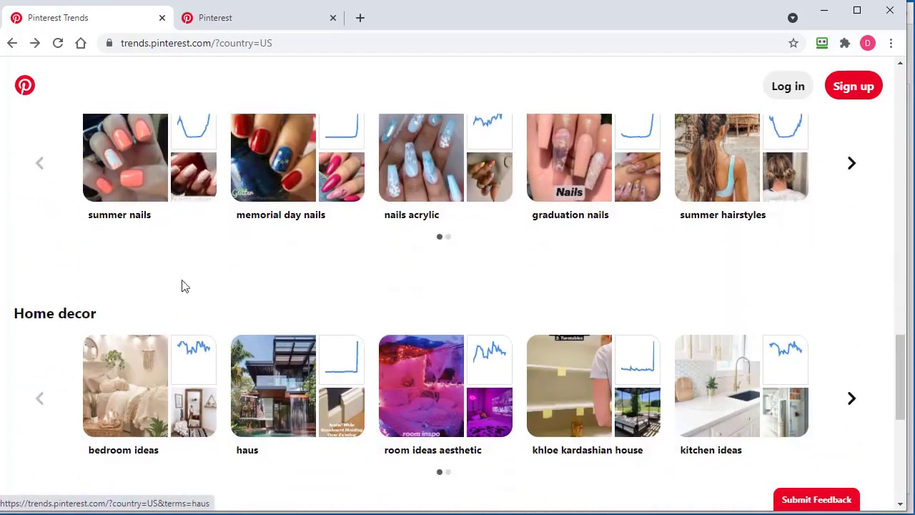
scroll(198, 402, down, 5)
scroll(199, 403, up, 9)
- In Pin Inspector, load Latest Trends (48 keywords like summer nails) and scroll to Trending Spike
click(823, 10)
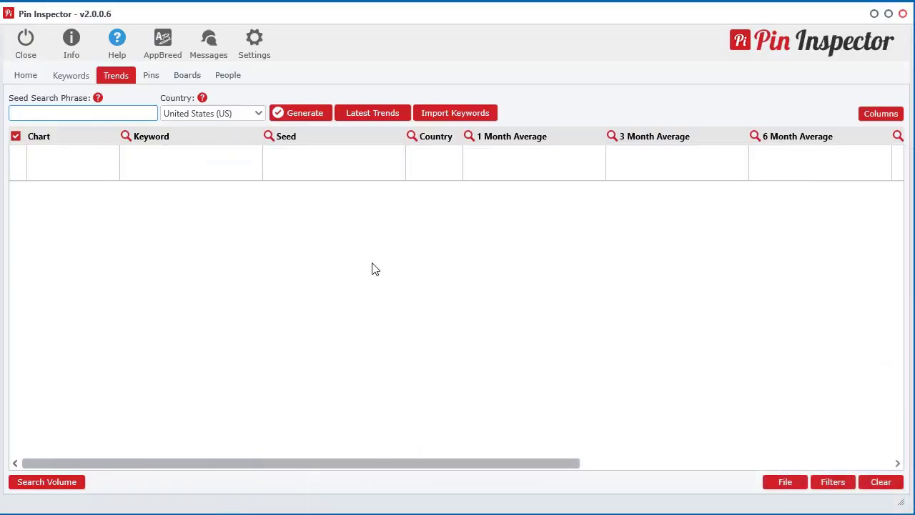
click(364, 114)
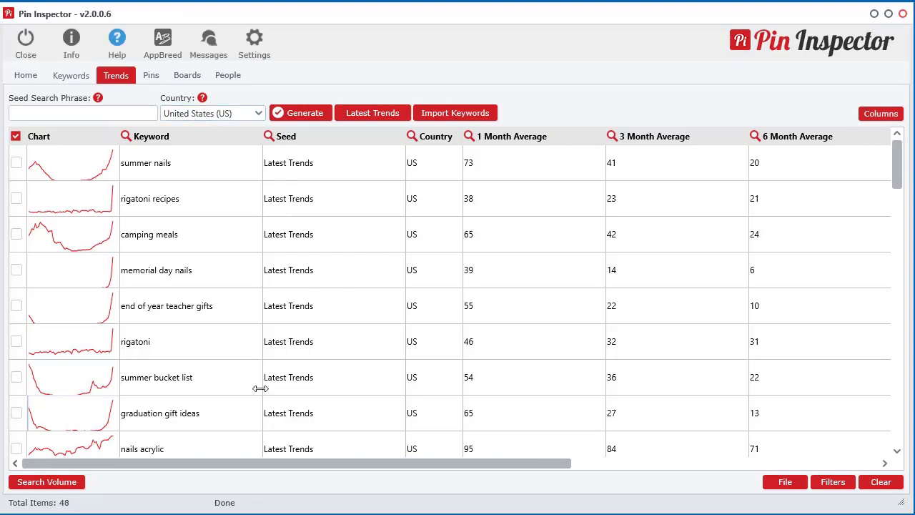
drag(897, 165, 868, 133)
drag(236, 463, 565, 473)
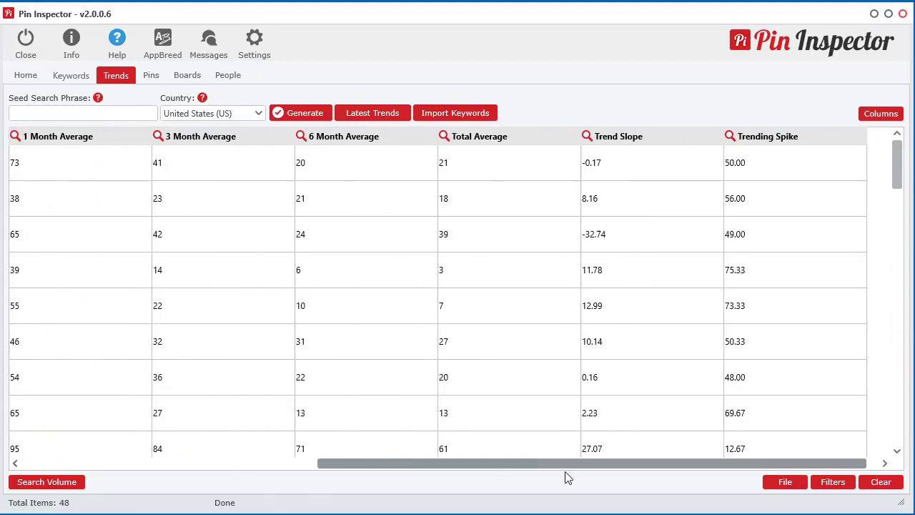
- Sort keywords by Trending Spike highest first and view the haus trend chart
click(782, 140)
click(781, 141)
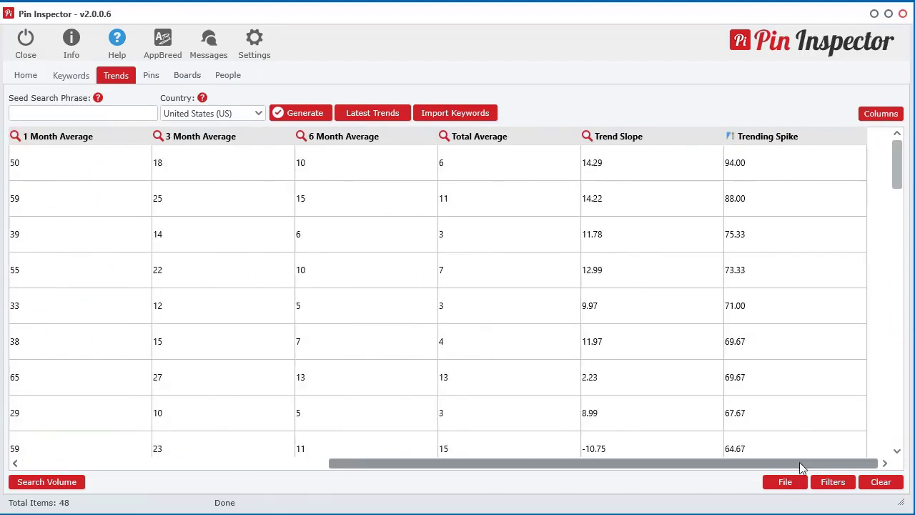
drag(799, 462, 203, 243)
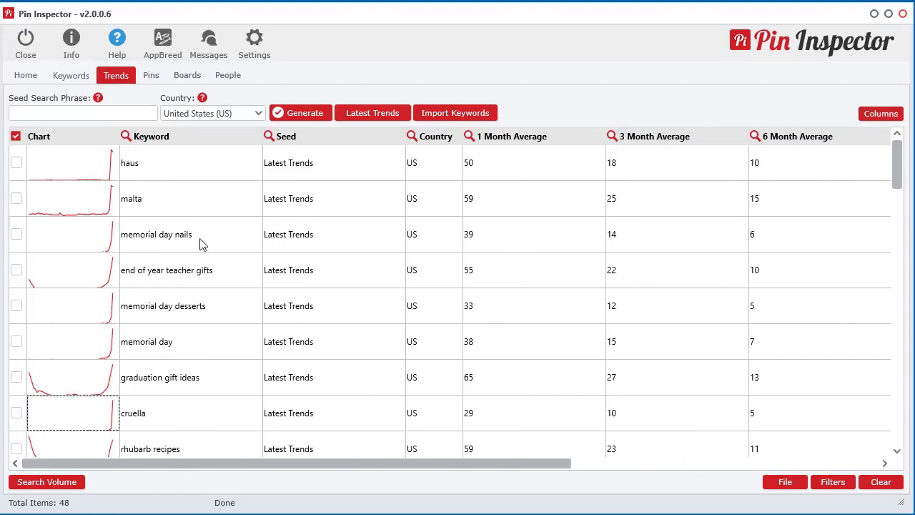
click(117, 154)
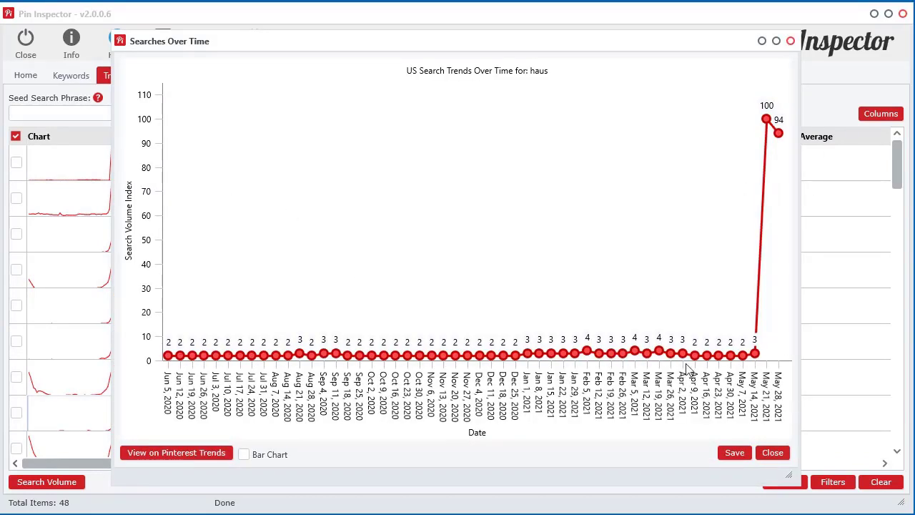
click(791, 41)
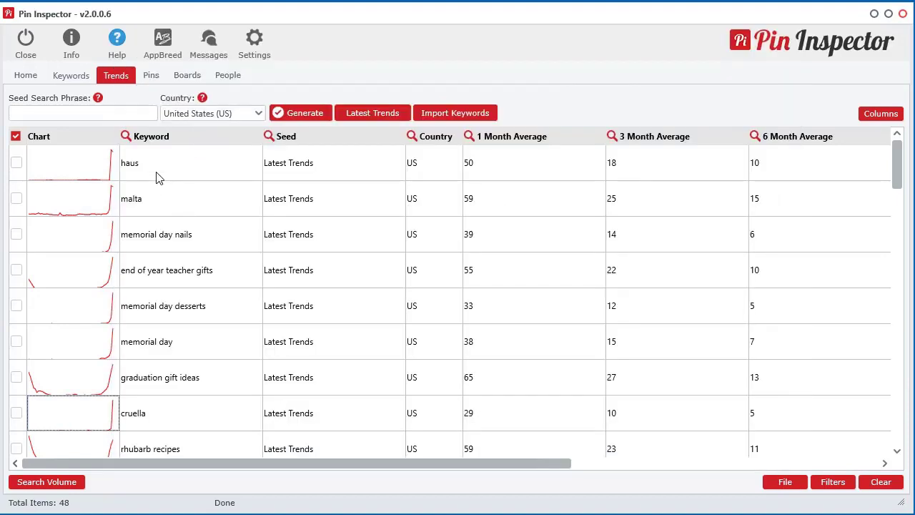
- Tick the haus row after the checked-row warning and reopen its Search actions
click(174, 174)
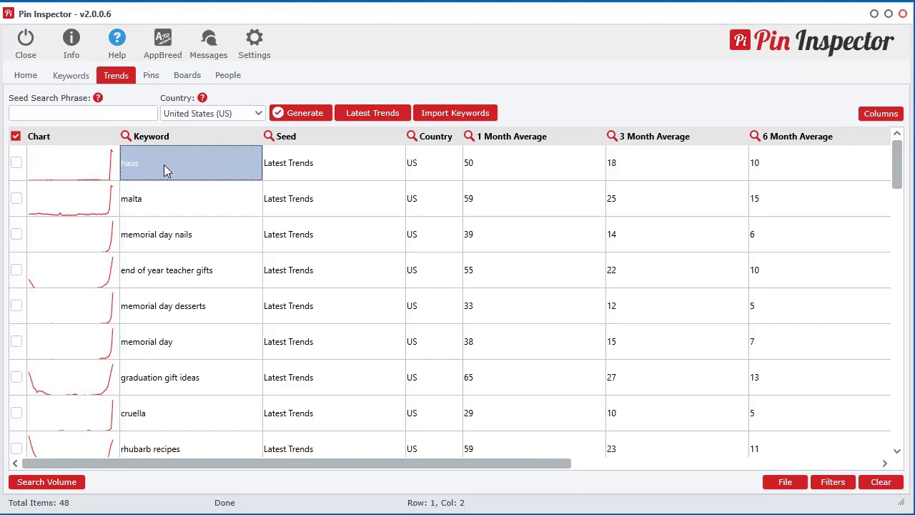
right_click(164, 165)
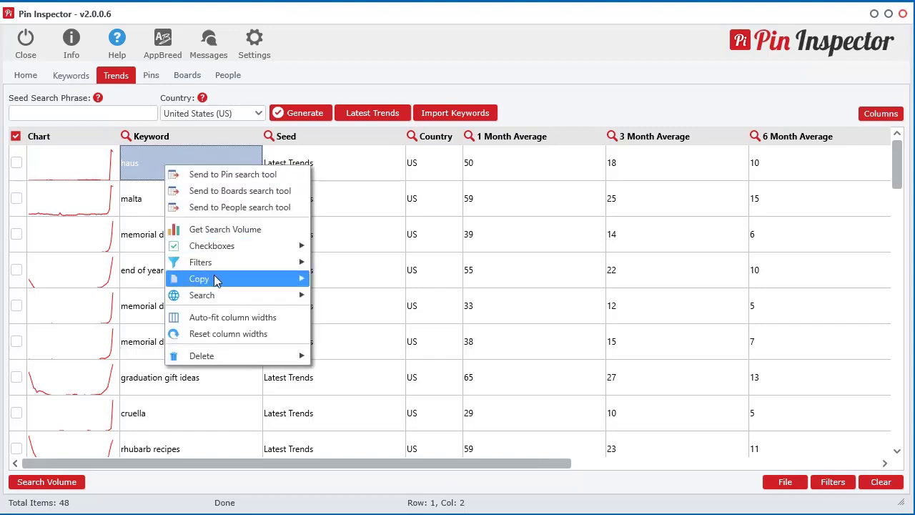
mouse_move(218, 304)
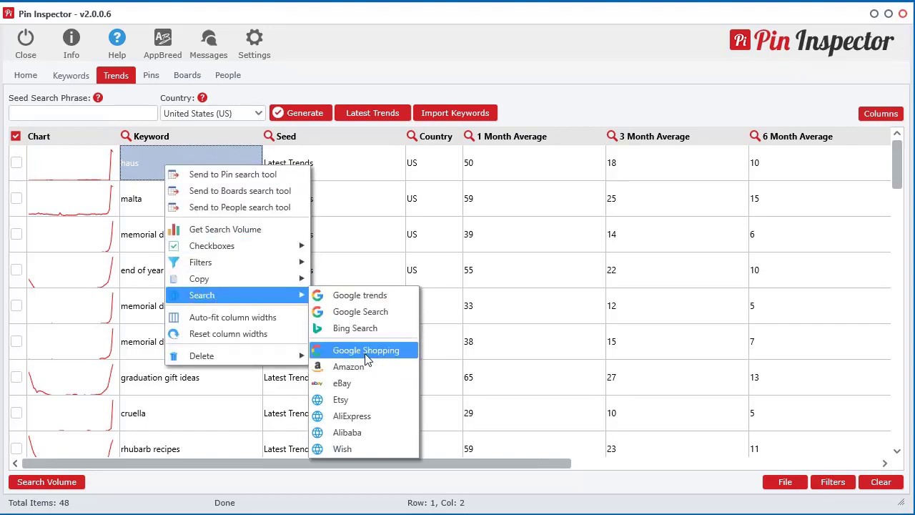
click(363, 314)
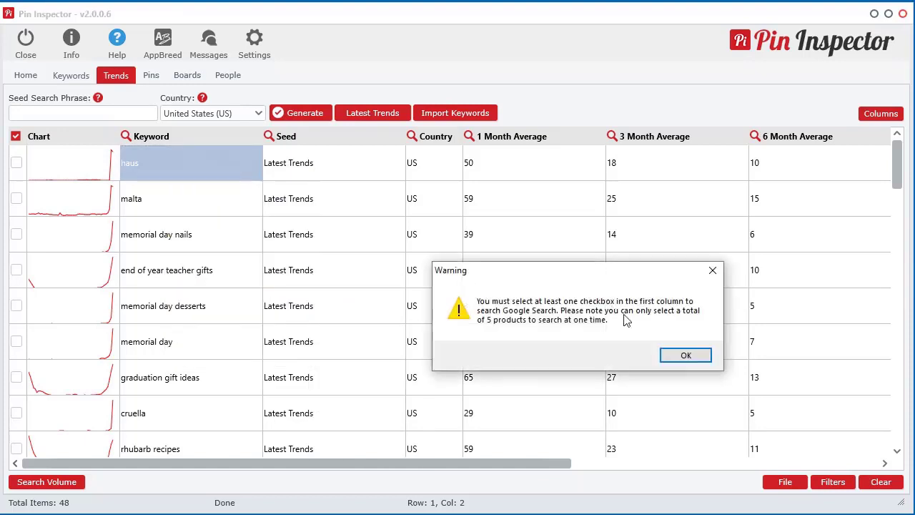
click(686, 356)
click(154, 163)
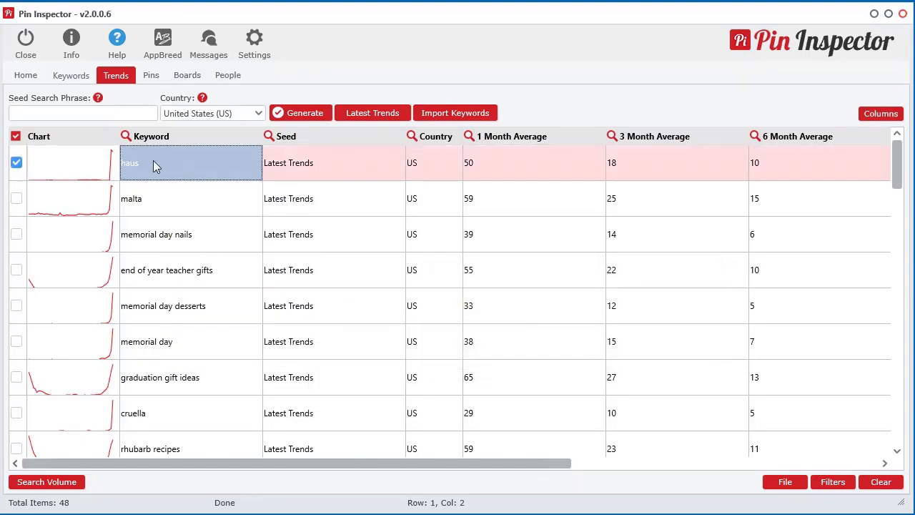
right_click(163, 168)
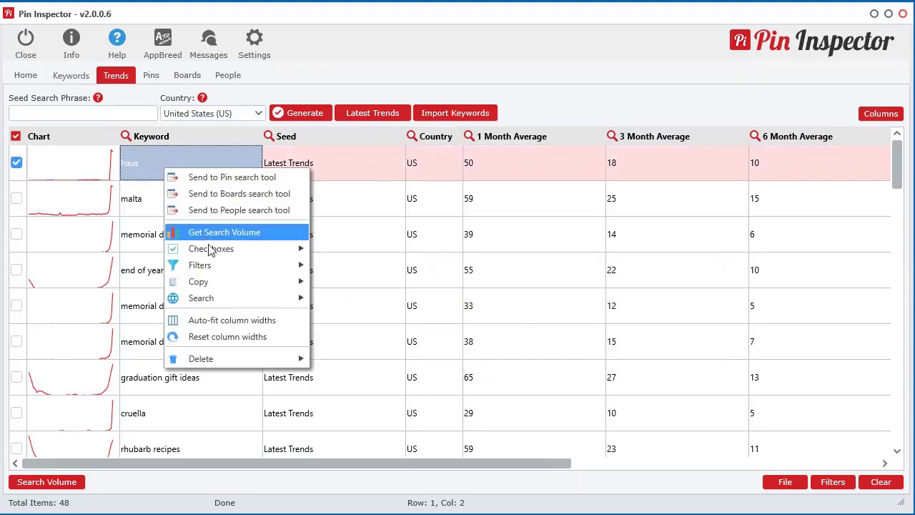
mouse_move(214, 298)
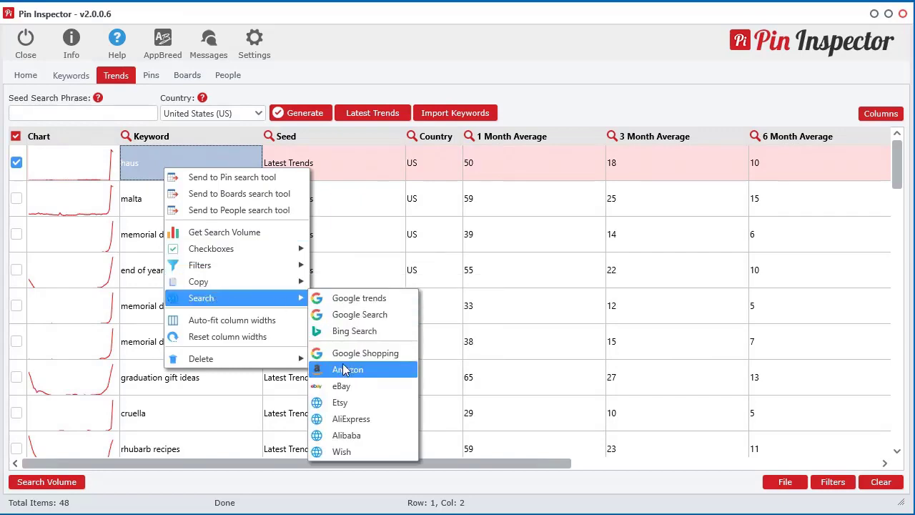
- Run a Google search for haus and scroll through the results
click(360, 315)
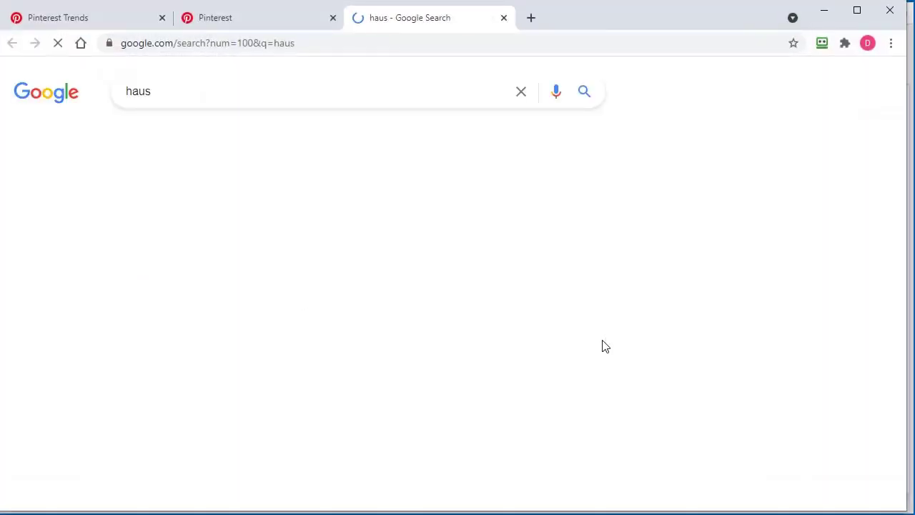
scroll(79, 362, down, 3)
scroll(78, 362, down, 2)
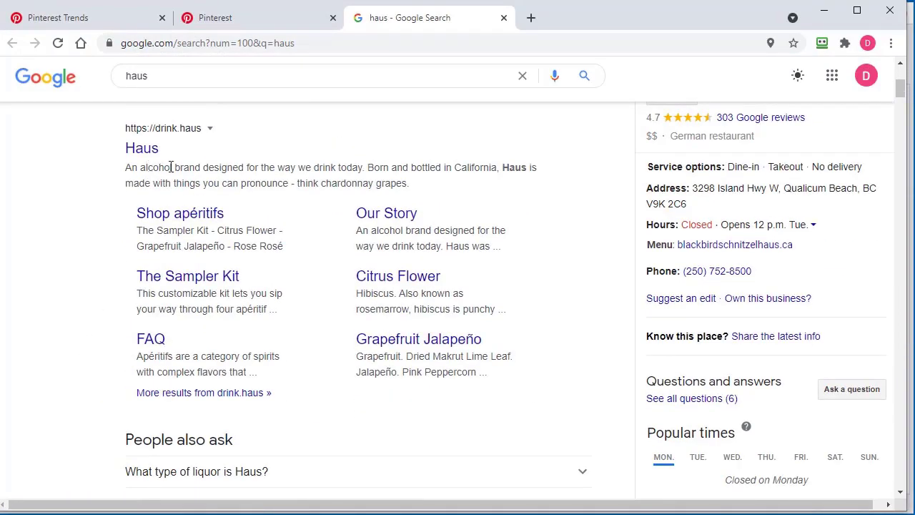
scroll(296, 284, down, 4)
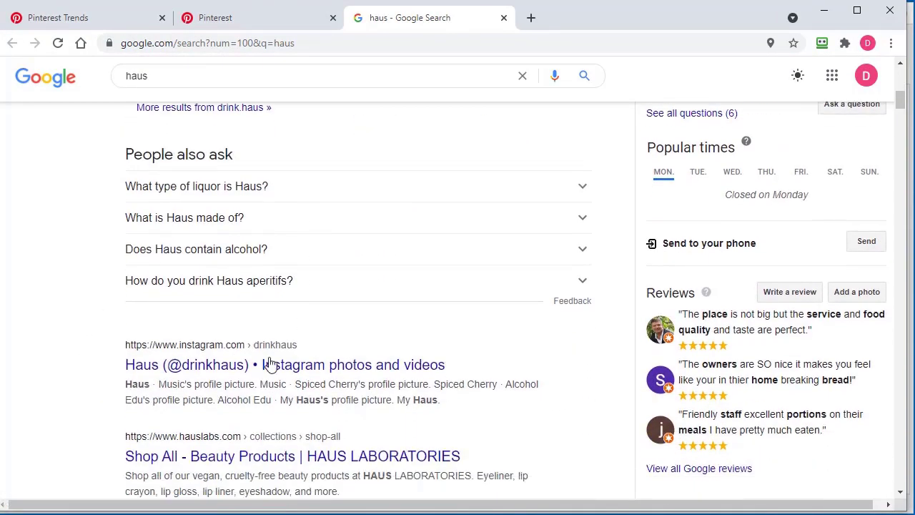
scroll(326, 303, up, 2)
- Close the haus results tab, minimize Chrome, and browse the Trends keywords before reselecting haus
click(505, 18)
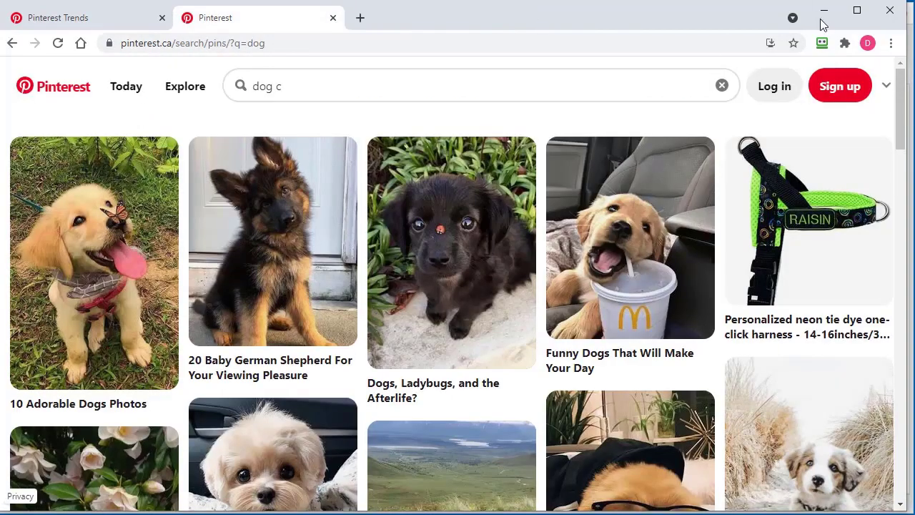
click(823, 10)
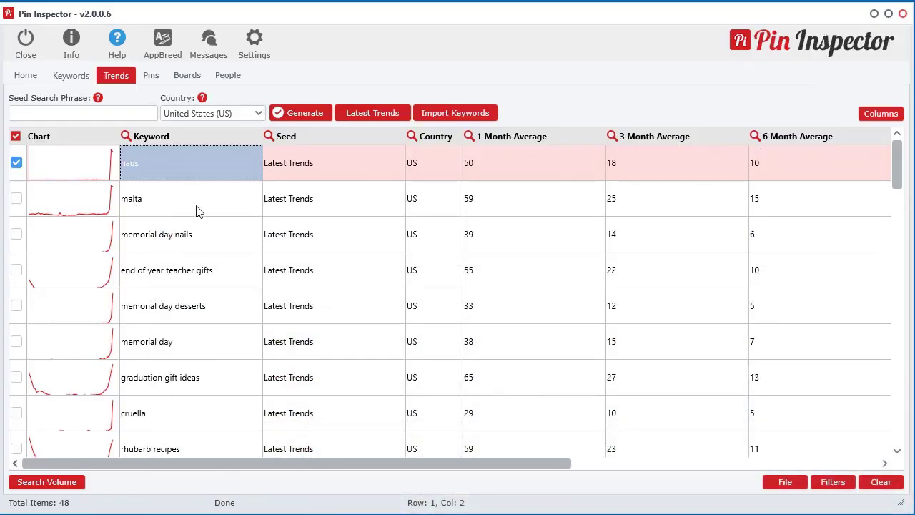
click(200, 235)
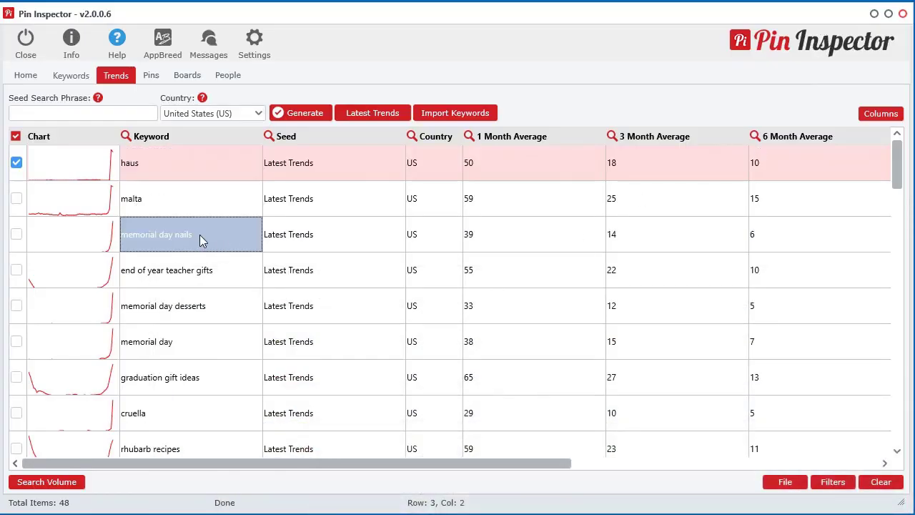
click(199, 278)
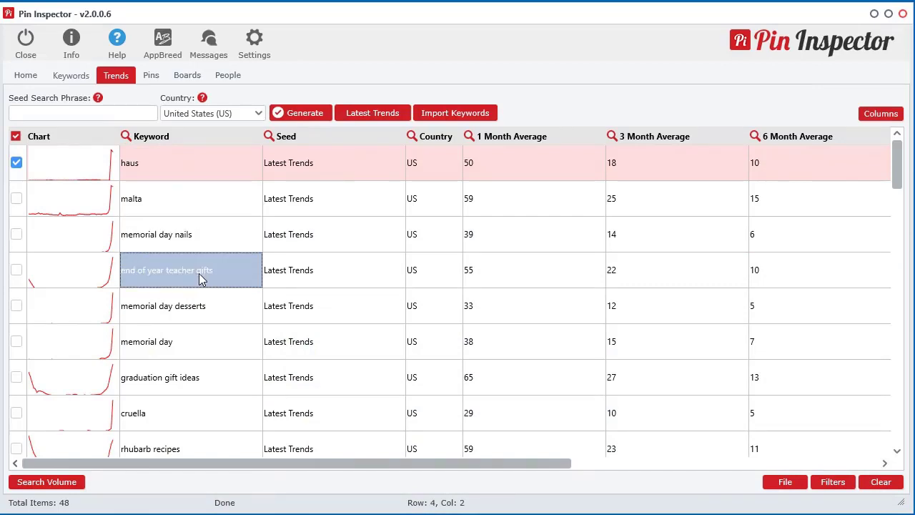
scroll(199, 298, down, 6)
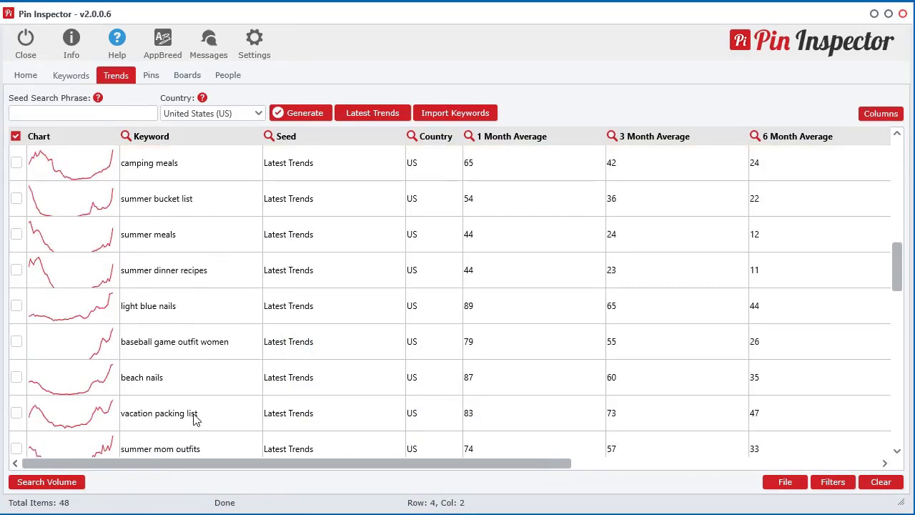
scroll(197, 420, down, 8)
scroll(197, 420, up, 14)
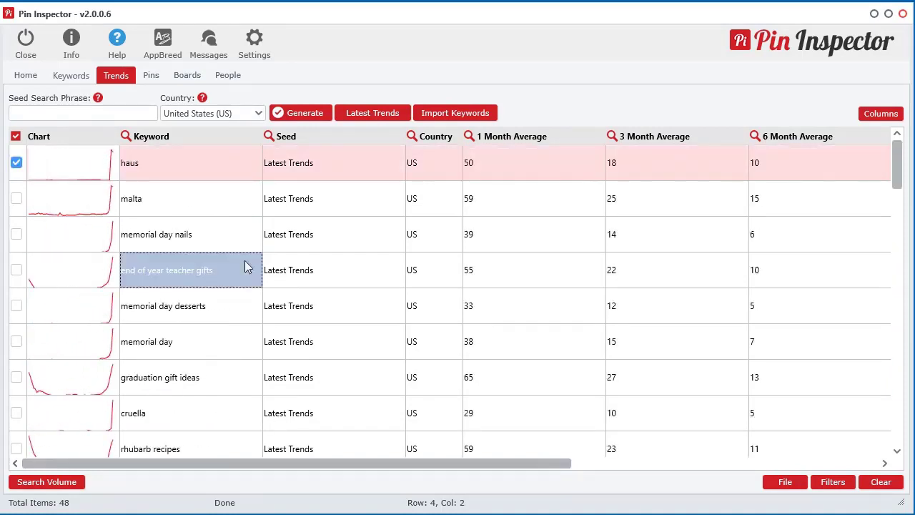
click(196, 174)
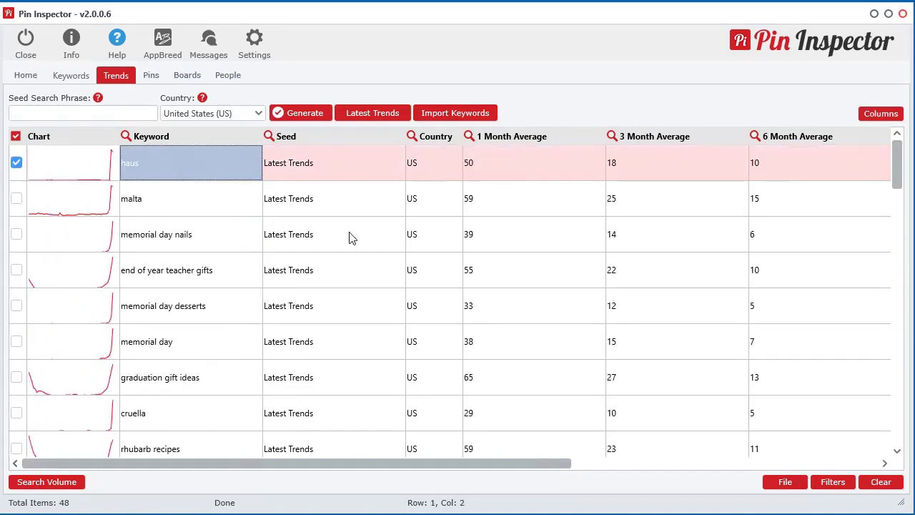
drag(461, 456, 304, 458)
- Open malta's Searches Over Time chart, then move its window up-left and enlarge it
click(73, 208)
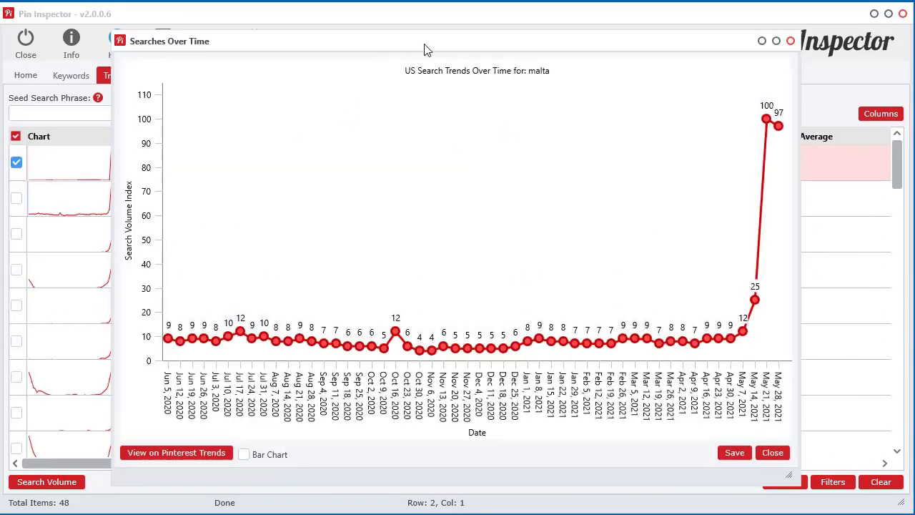
drag(424, 43, 359, 16)
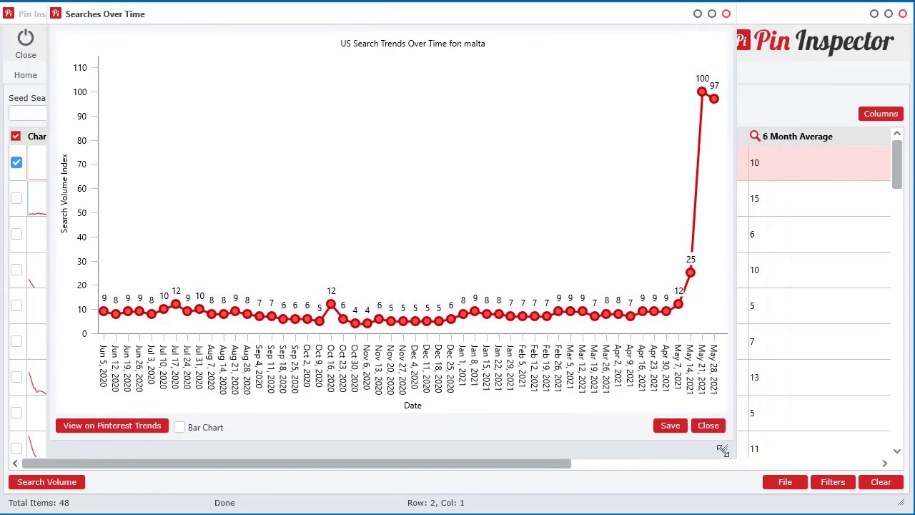
drag(724, 448, 839, 486)
drag(491, 21, 458, 0)
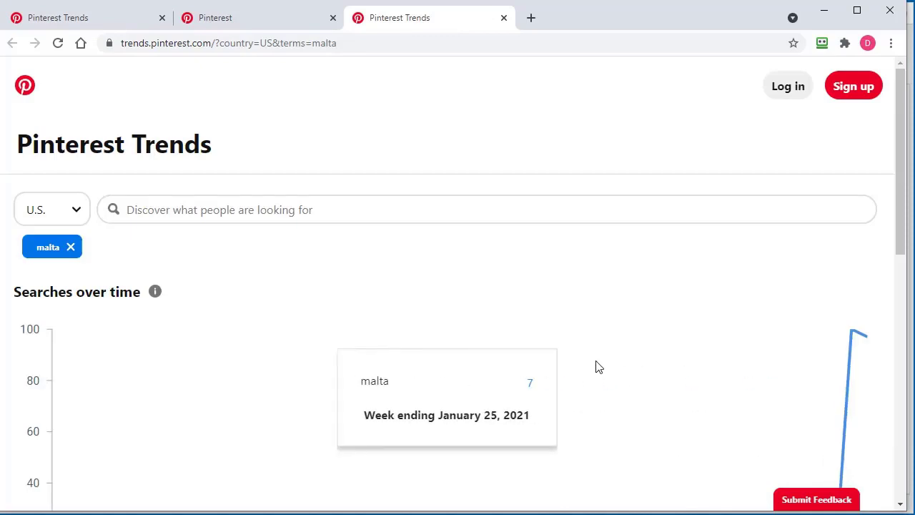
- Add europe, bora bora aesthetic and cities to the malta trend comparison, then return to Pin Inspector
scroll(597, 365, down, 3)
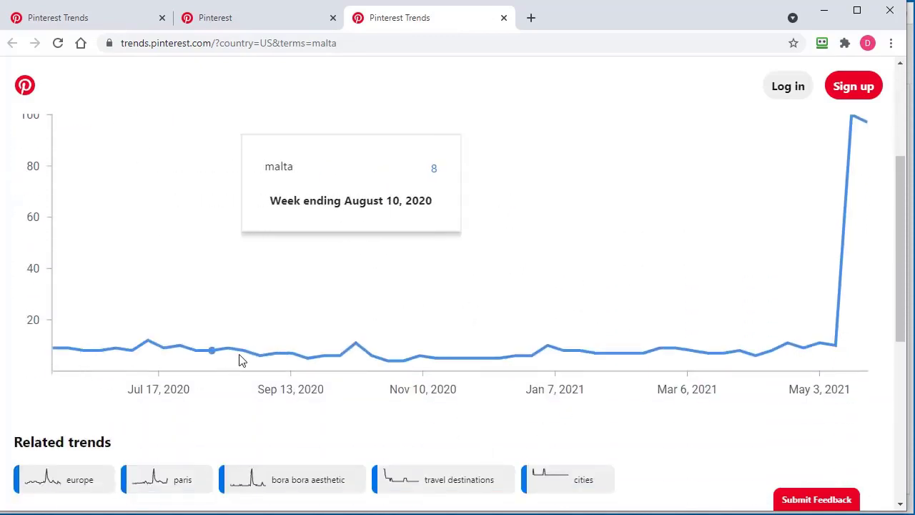
scroll(817, 380, down, 2)
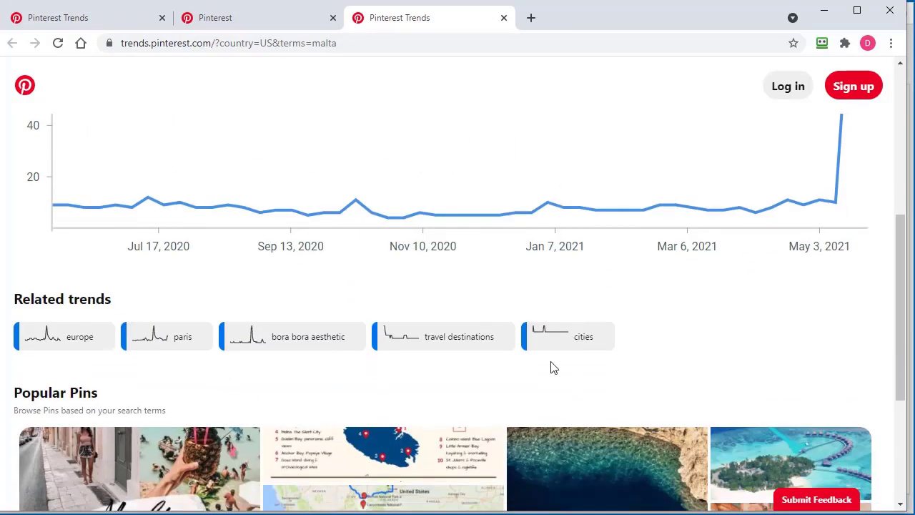
click(51, 342)
click(171, 342)
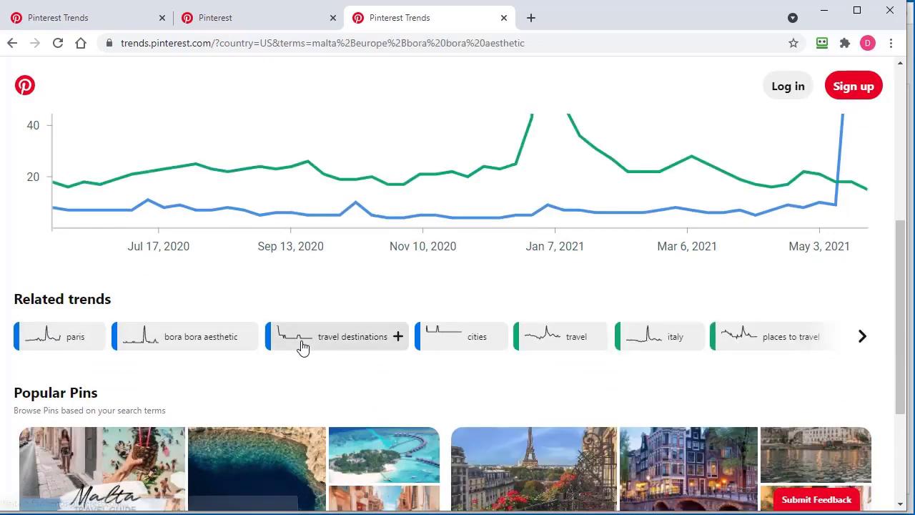
click(465, 343)
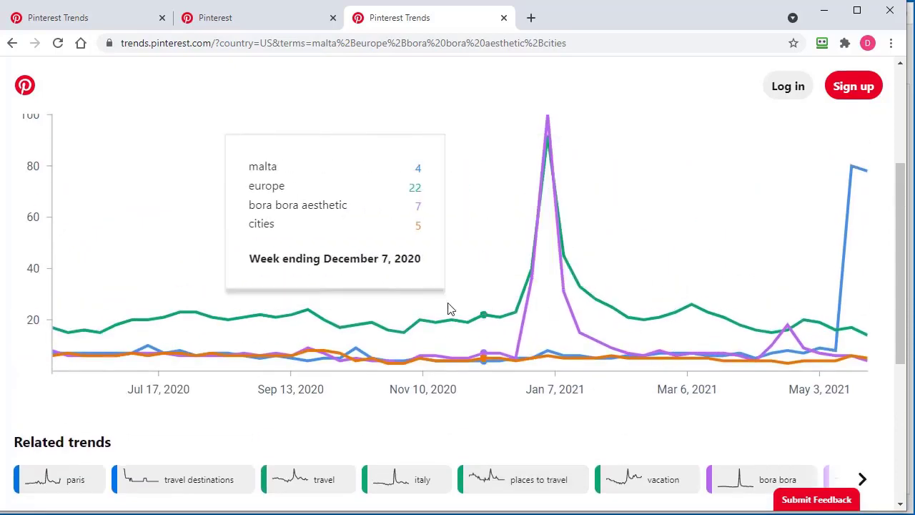
scroll(296, 389, down, 1)
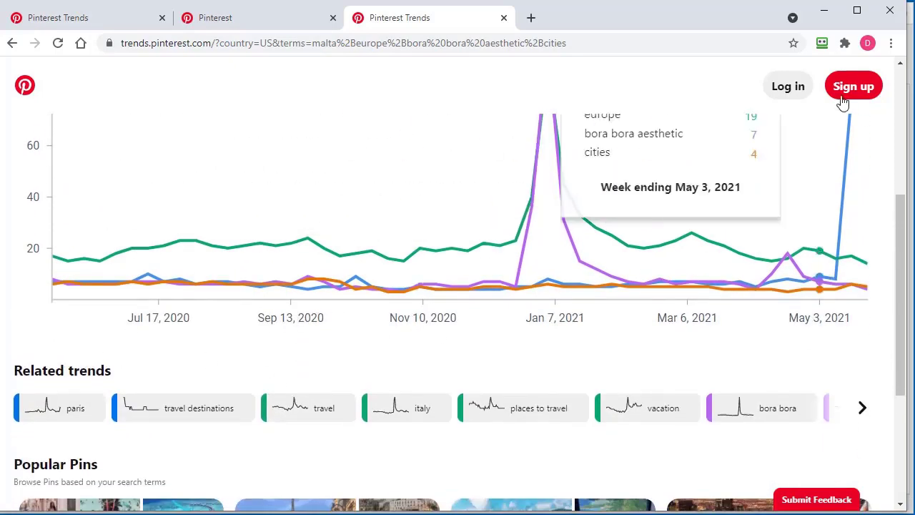
click(824, 11)
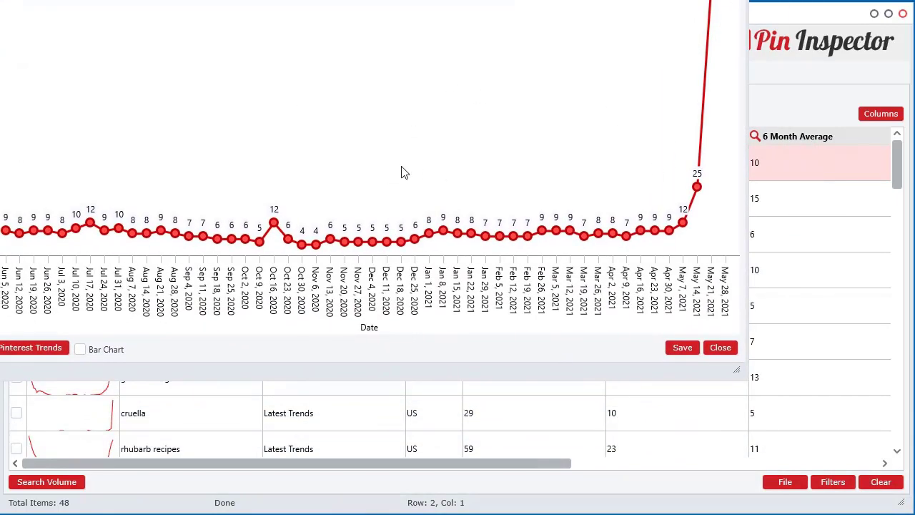
- Save the malta chart as malta-US-chart.png, then close its preview and folder window
drag(540, 15, 552, 20)
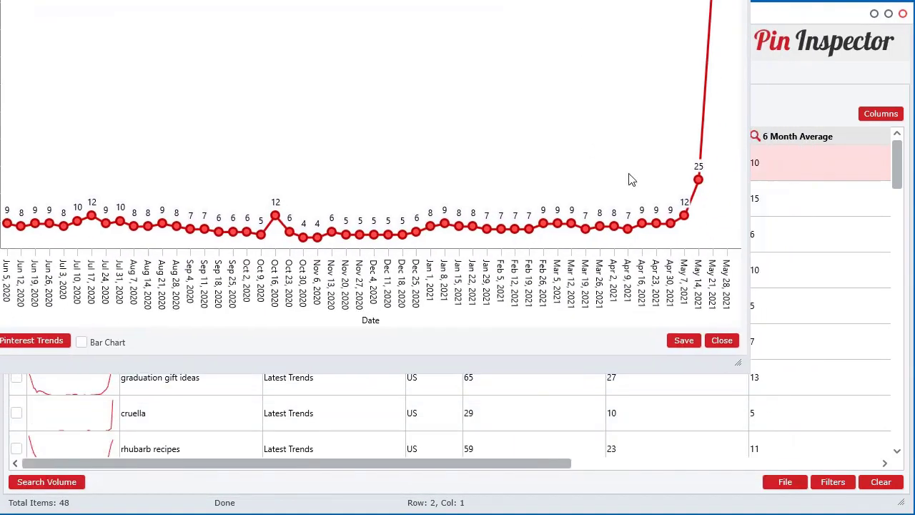
click(690, 342)
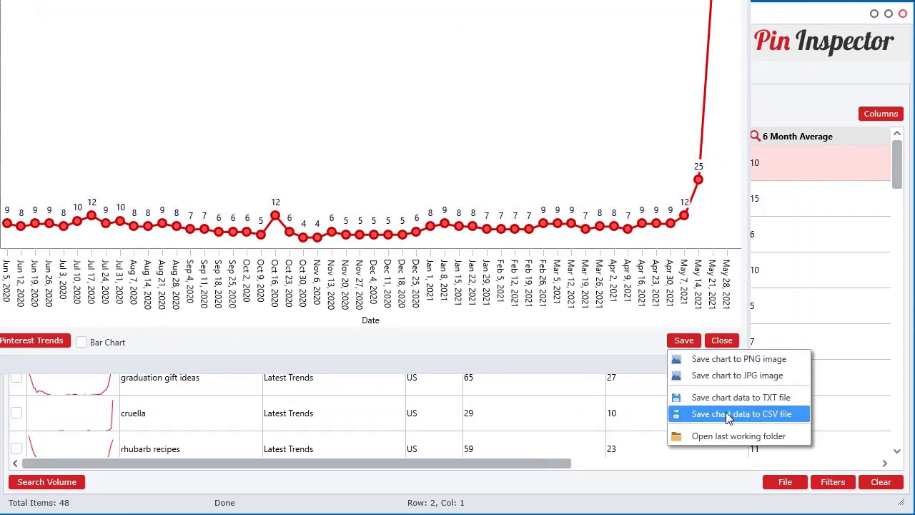
click(728, 359)
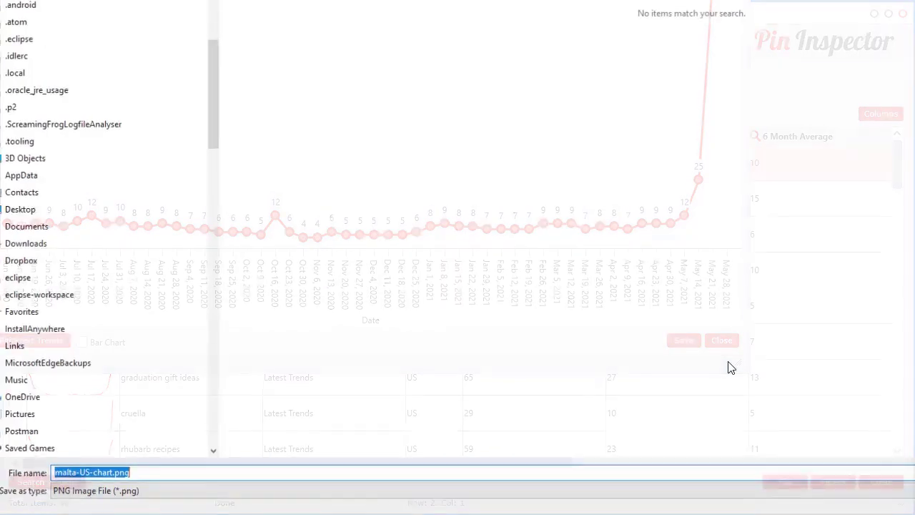
key(Return)
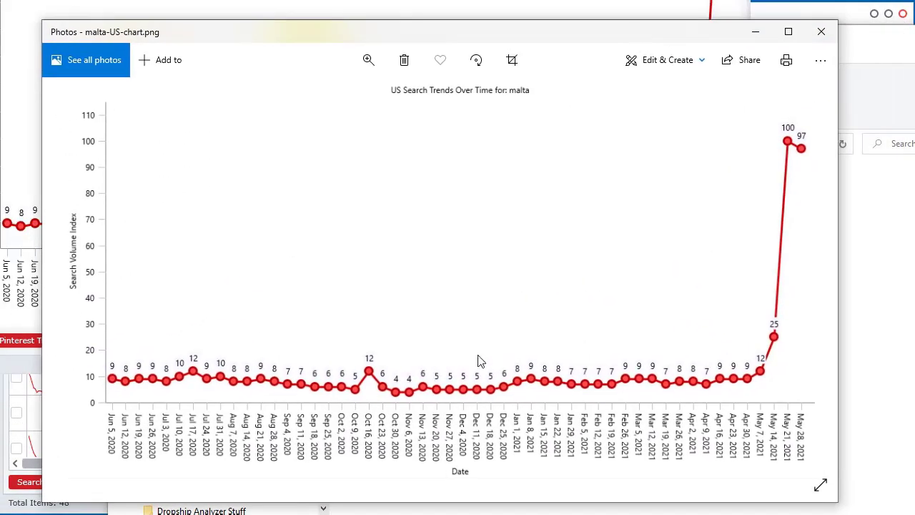
click(823, 32)
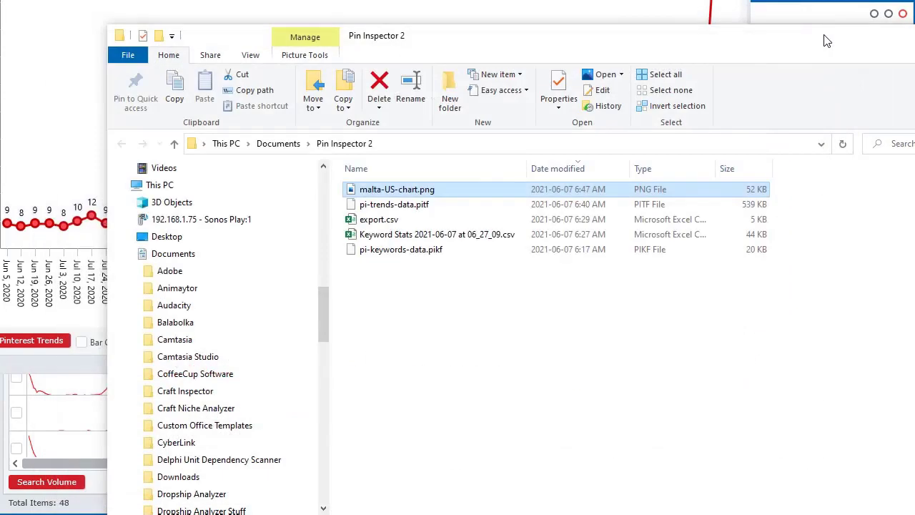
key(alt+F4)
- Save the malta chart data as malta-US-data.csv
click(685, 340)
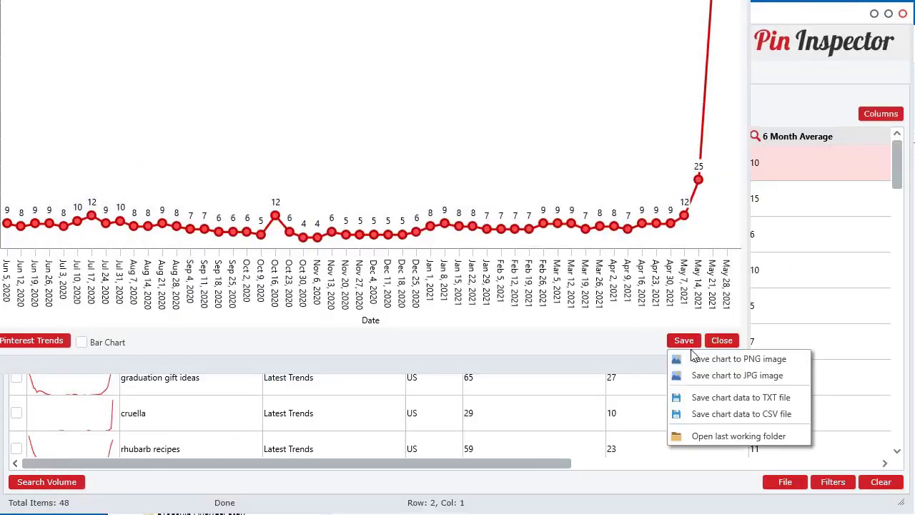
click(703, 415)
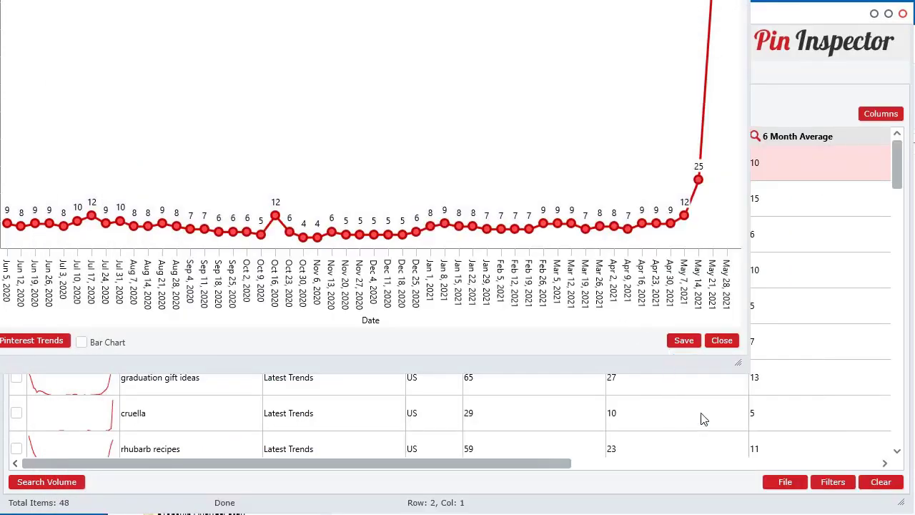
key(Return)
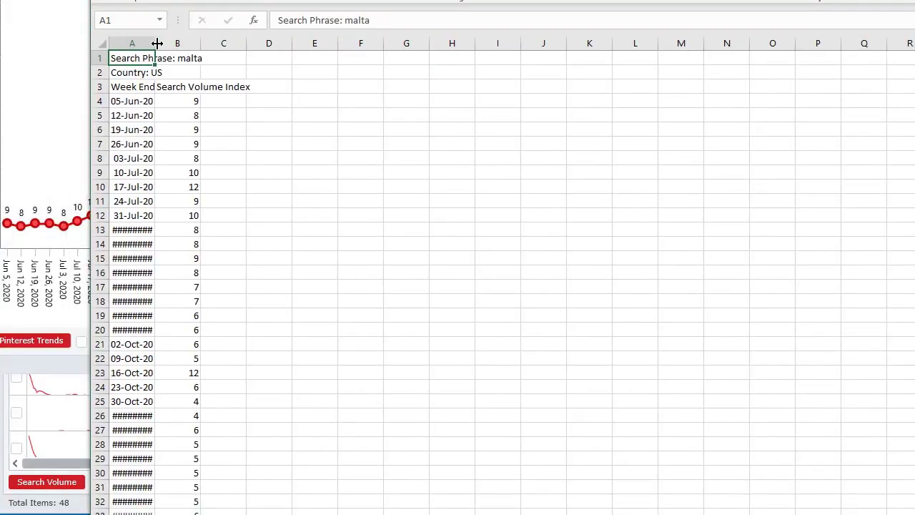
- Autofit column A to show the full week-ending dates, then close Excel without saving
double_click(155, 43)
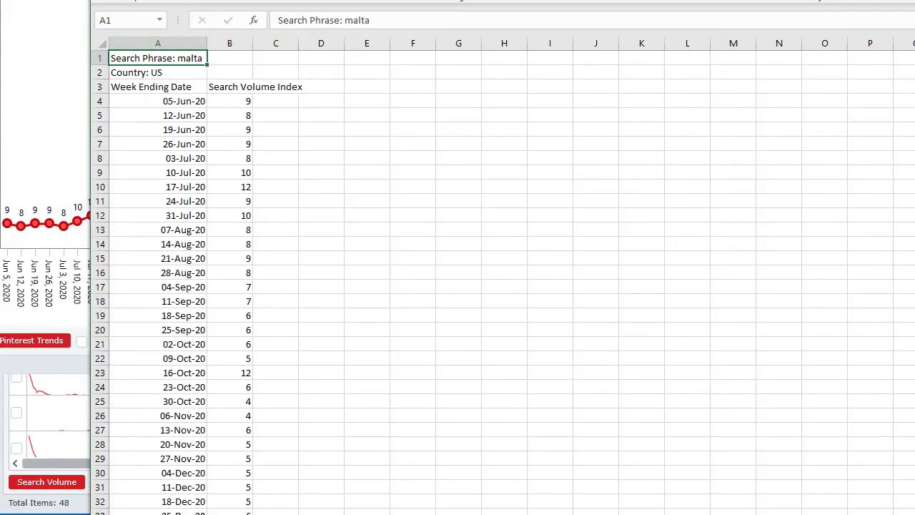
key(alt+F4)
click(593, 327)
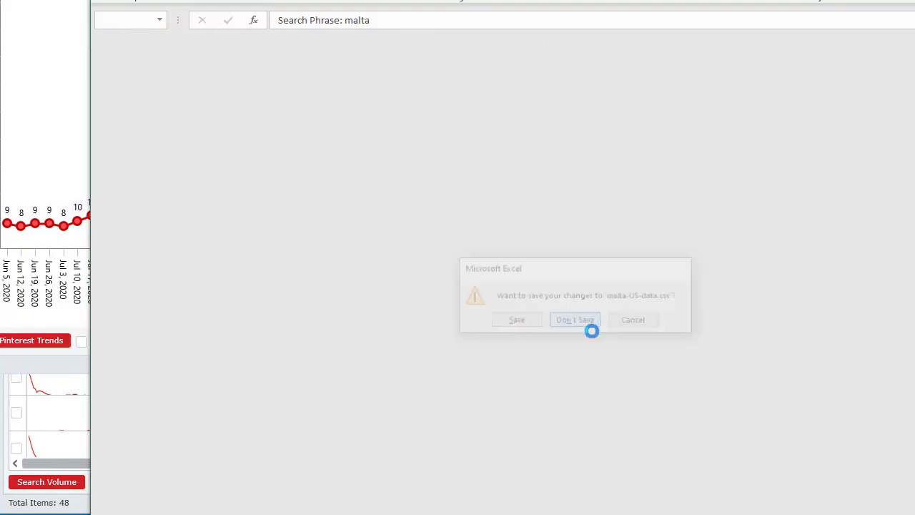
- Close the folder window and the malta Searches Over Time chart window
key(alt+F4)
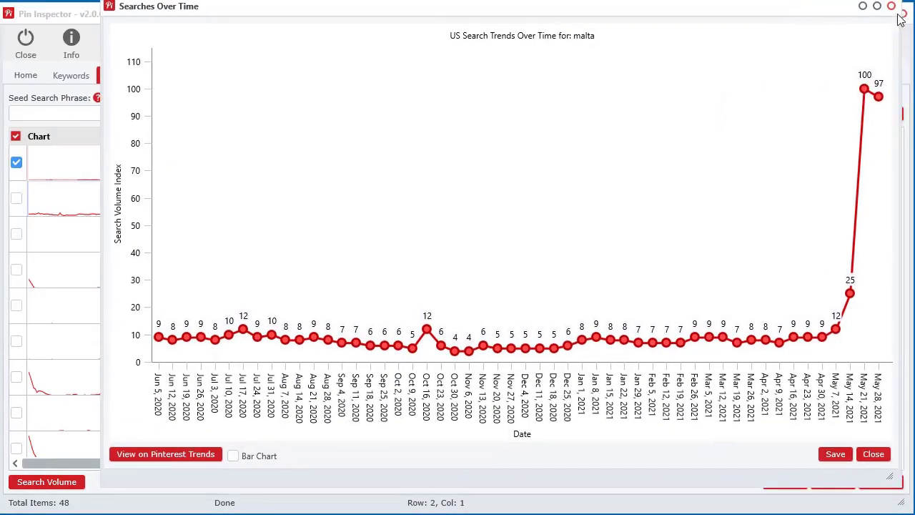
click(891, 7)
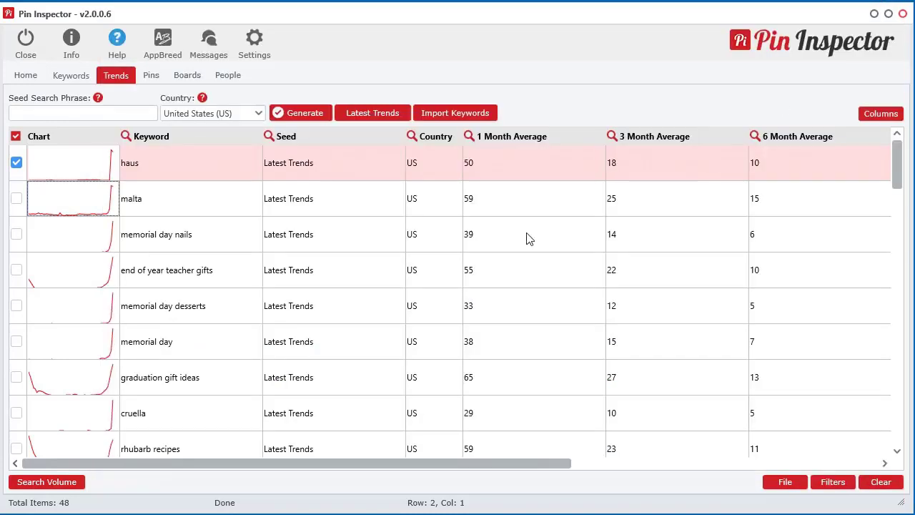